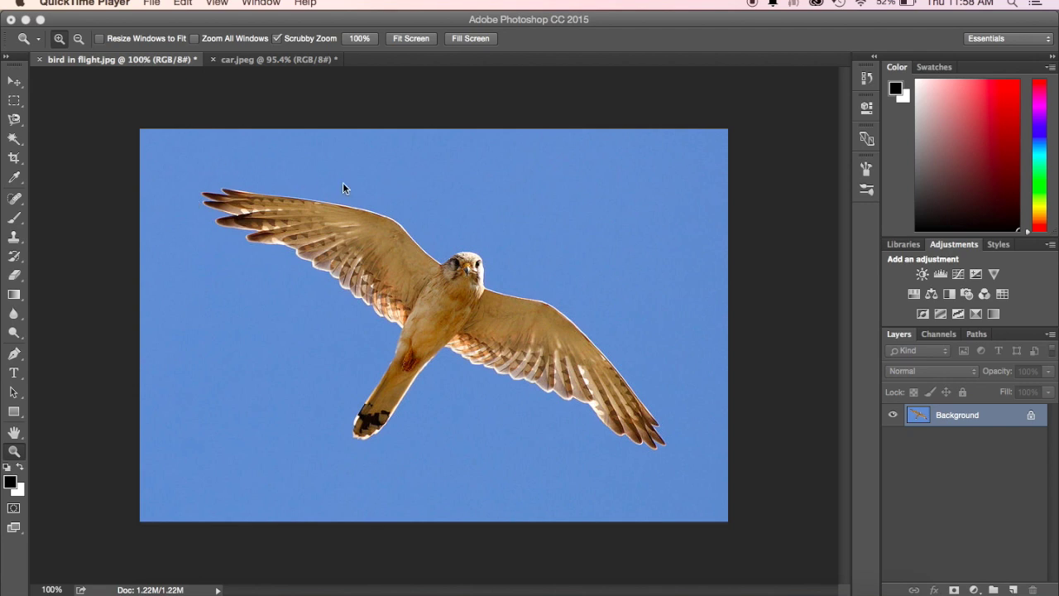
Select the blue sky around the bird using the Quick Selection tool in Add to selection mode
click(17, 141)
click(45, 136)
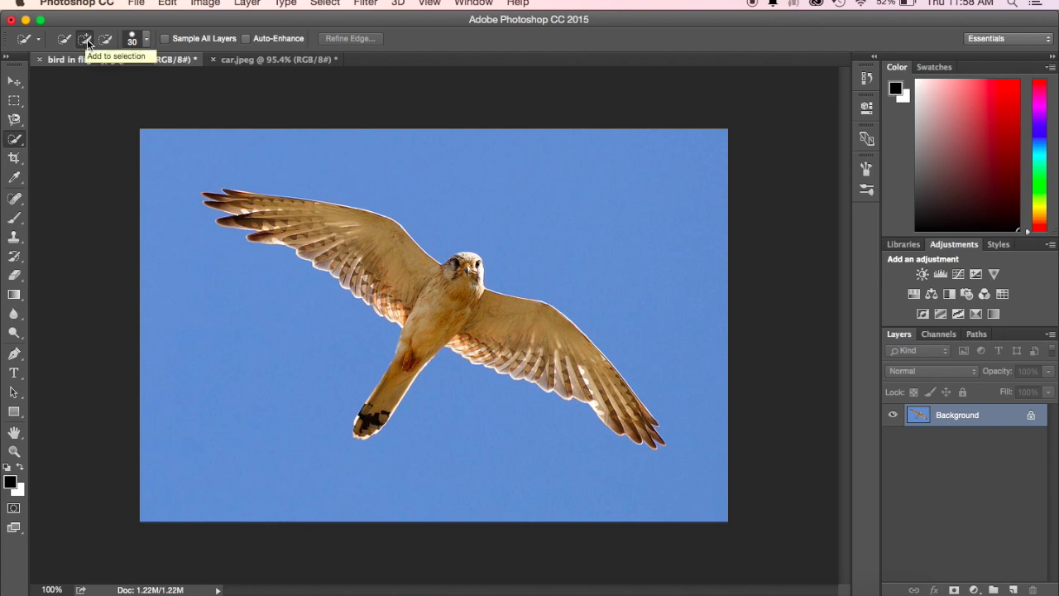
click(91, 39)
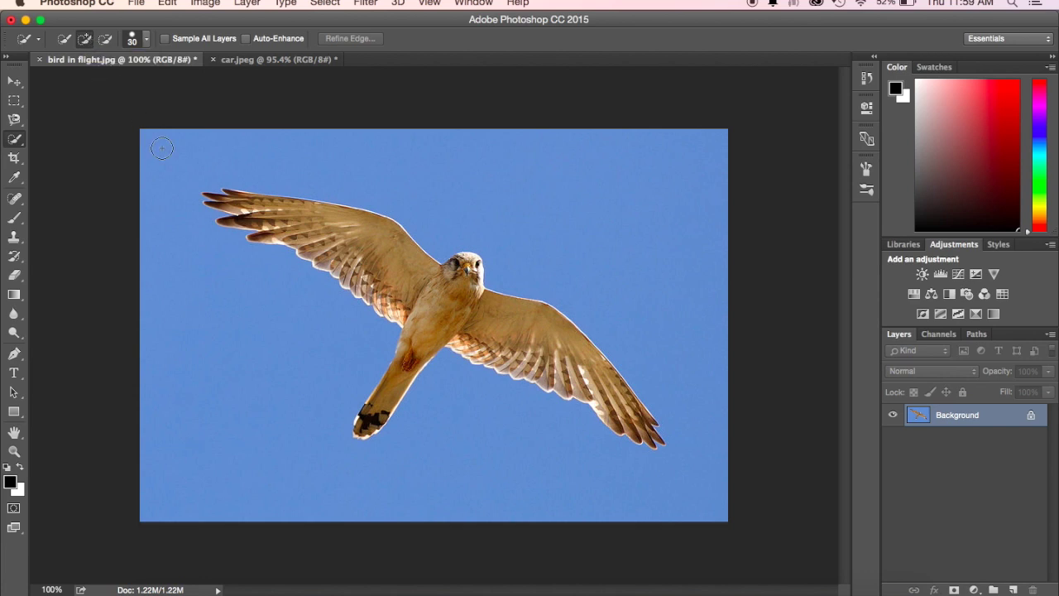
mouse_move(162, 148)
mouse_down()
mouse_move(208, 348)
mouse_move(369, 486)
mouse_move(554, 489)
mouse_move(654, 463)
mouse_move(686, 418)
mouse_move(653, 257)
mouse_move(562, 211)
mouse_move(524, 208)
mouse_up()
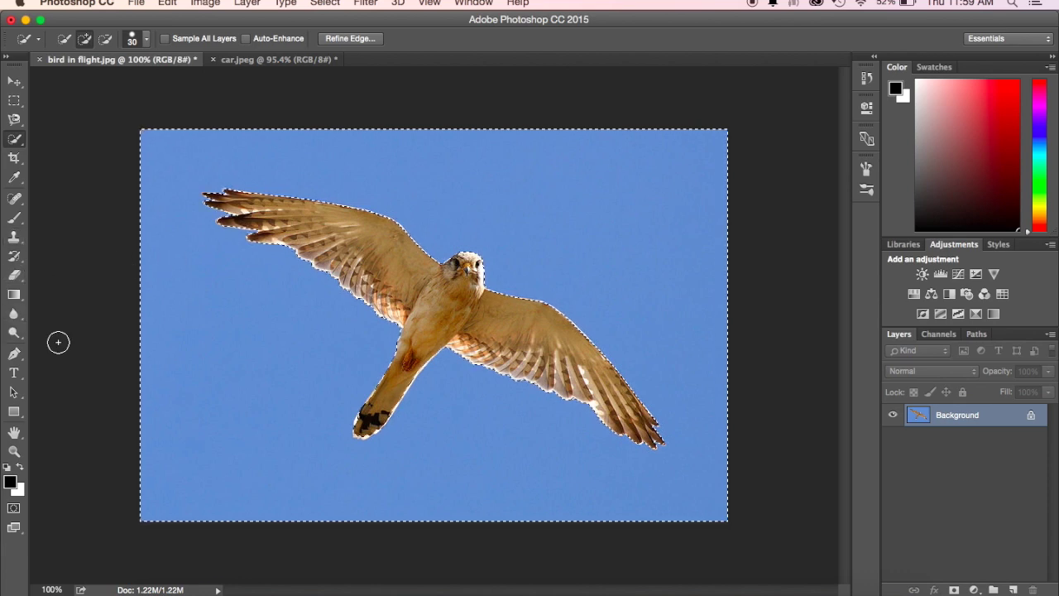
Reduce the Quick Selection brush to 5 px in subtract mode for the feather edges, and return it to Add to selection
click(13, 451)
drag(235, 195, 294, 204)
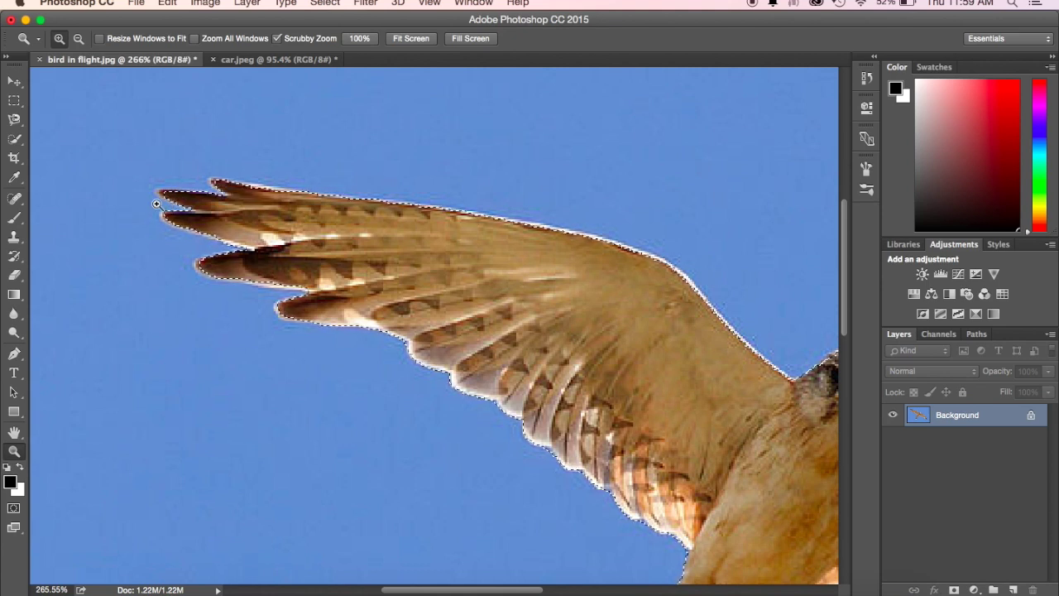
click(15, 138)
click(105, 38)
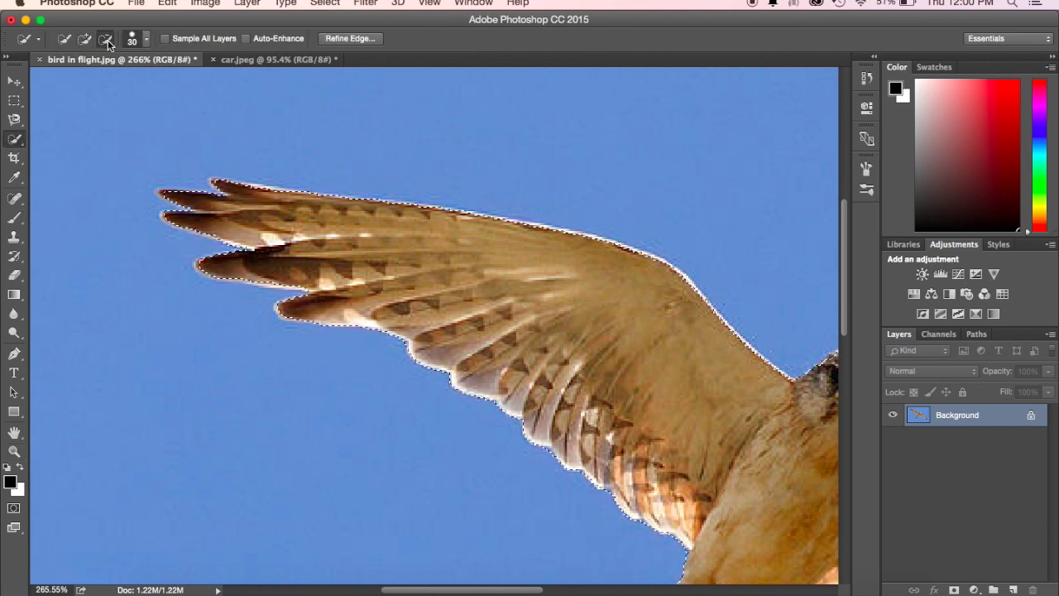
click(147, 38)
drag(84, 82, 69, 80)
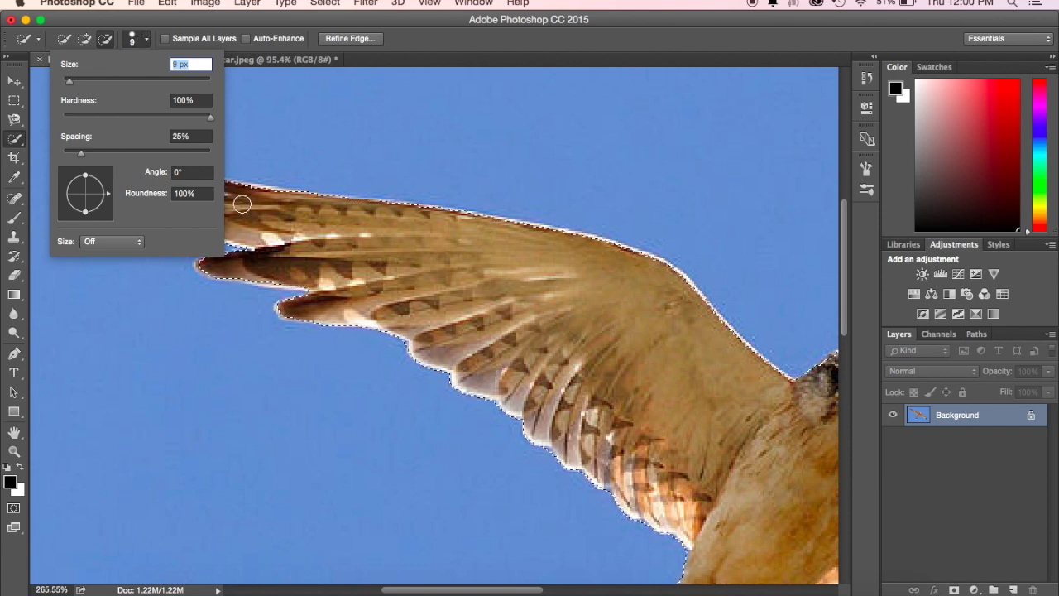
drag(68, 83, 68, 82)
click(208, 212)
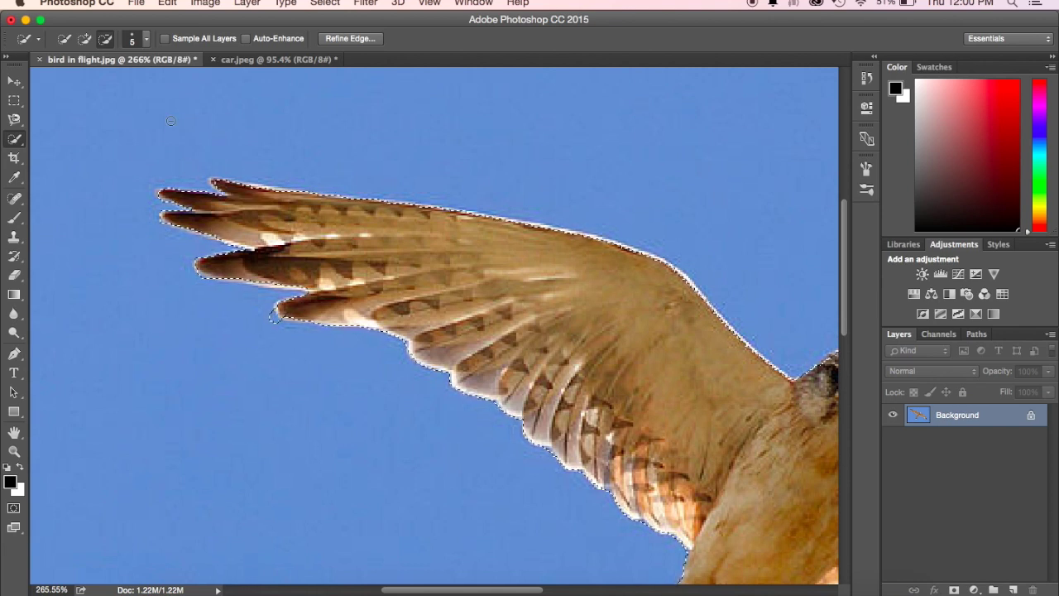
click(85, 39)
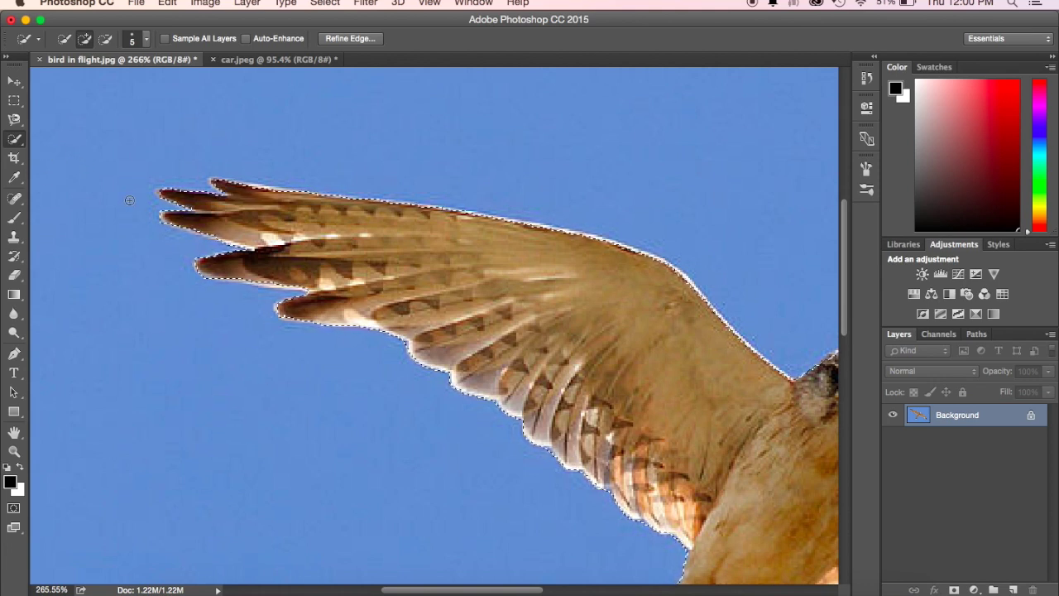
Invert the sky selection to select the bird
click(14, 451)
drag(334, 347, 218, 346)
drag(334, 336, 435, 299)
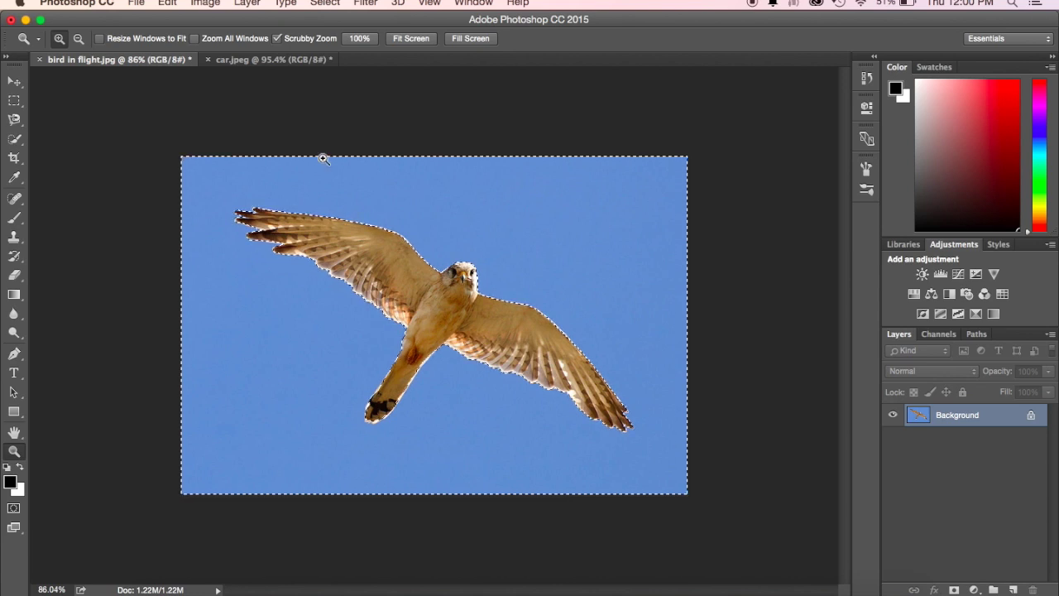
click(15, 138)
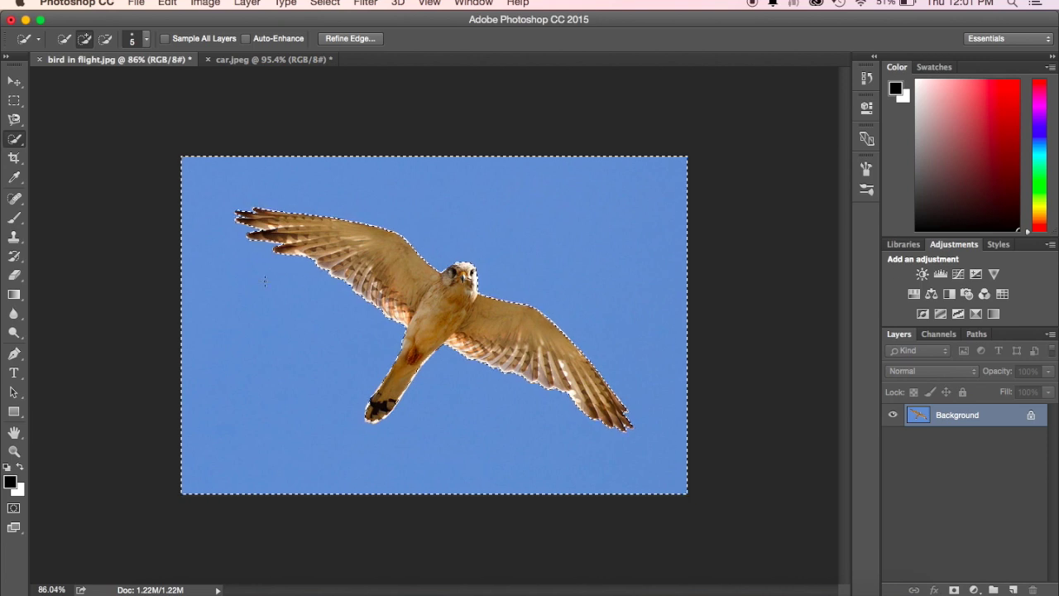
click(326, 4)
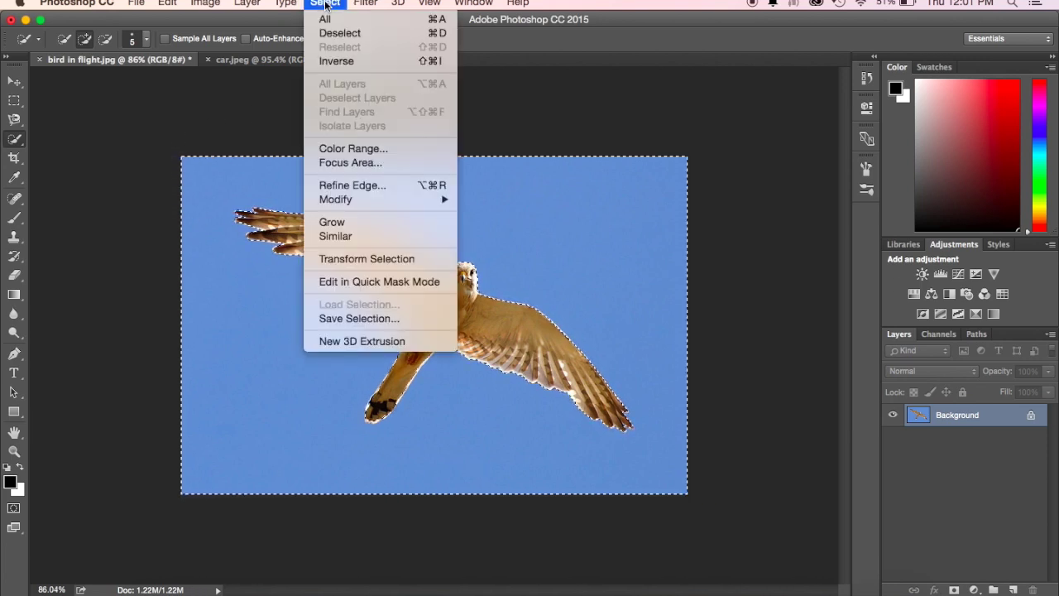
click(344, 62)
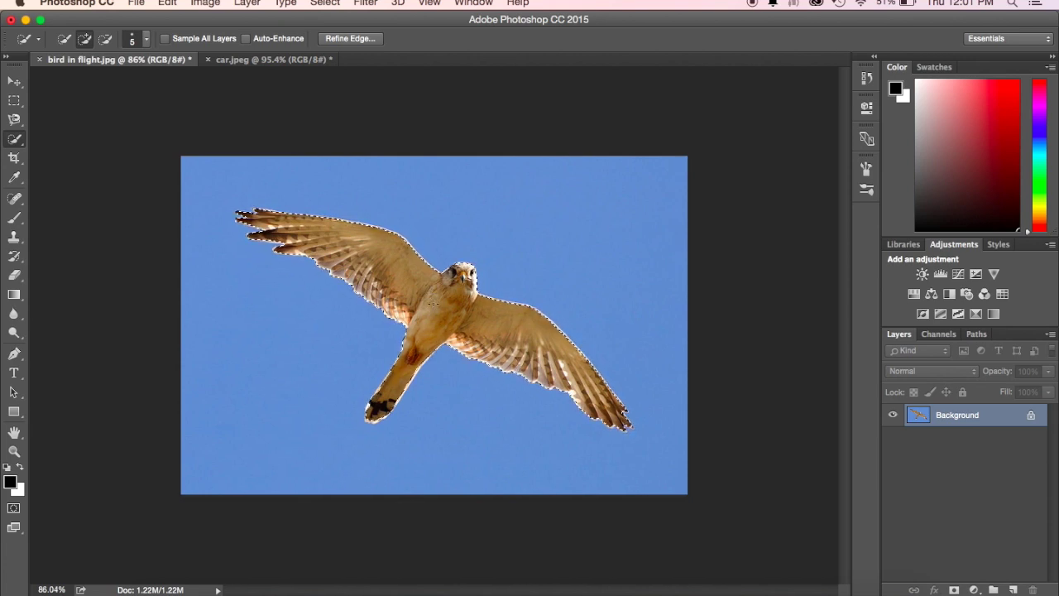
Copy the selected bird to a new layer and hide the Background layer
right_click(434, 304)
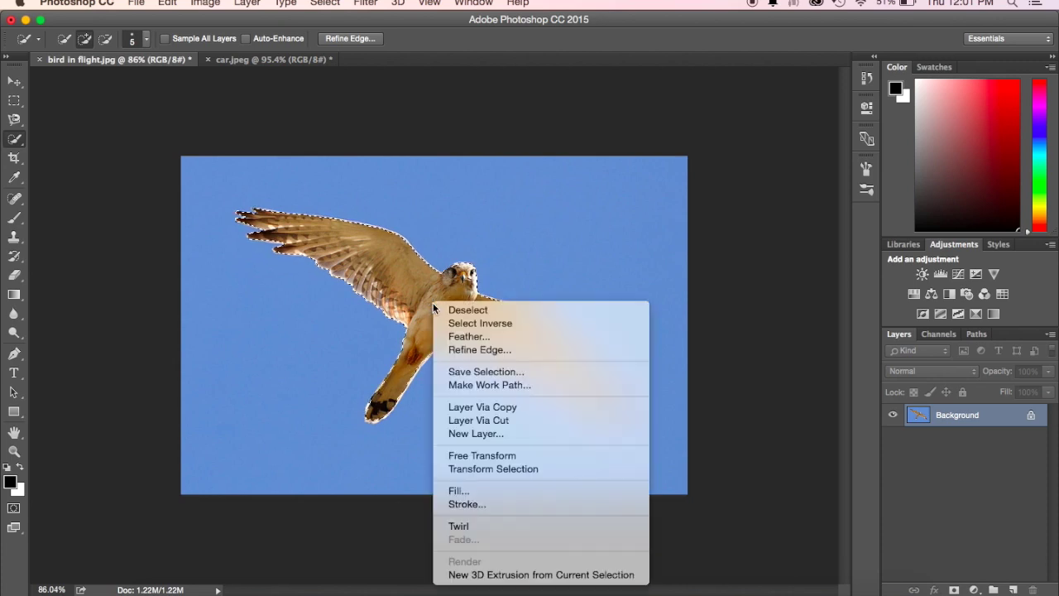
click(442, 406)
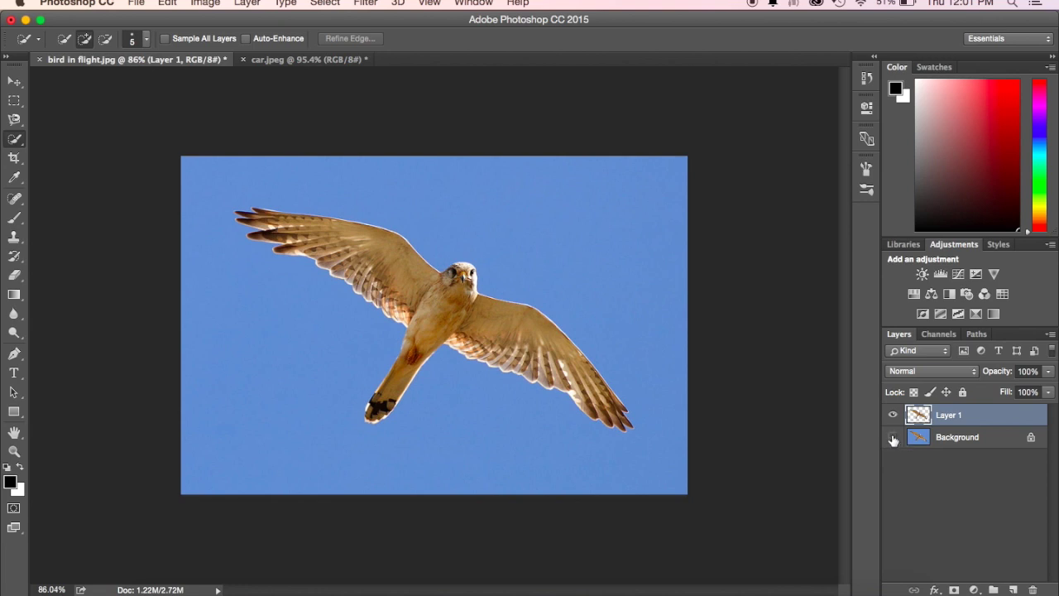
click(893, 438)
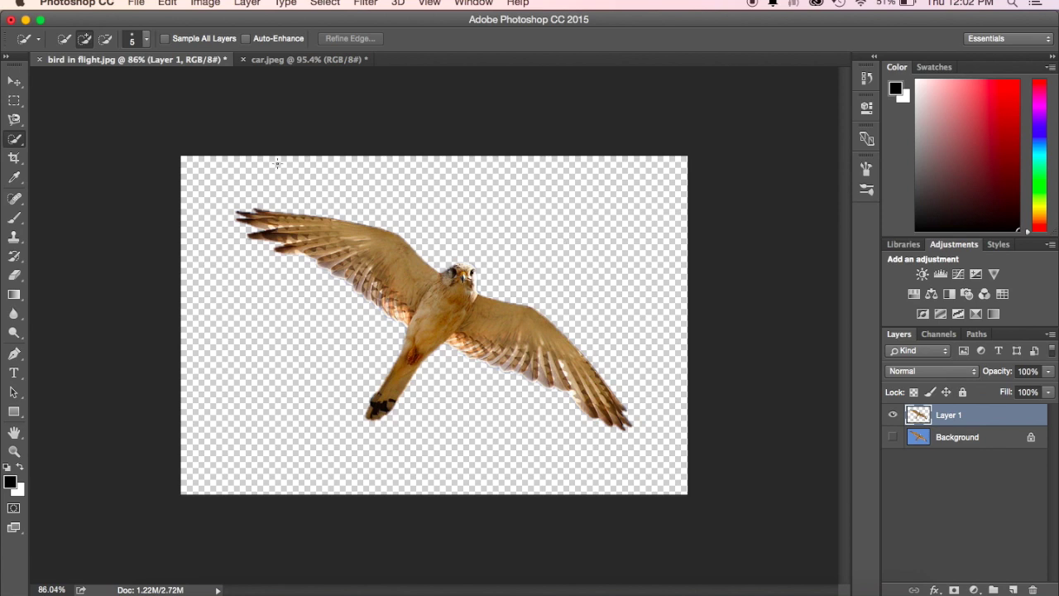
Undo the bird layer copy and deselect the bird
key(super+z)
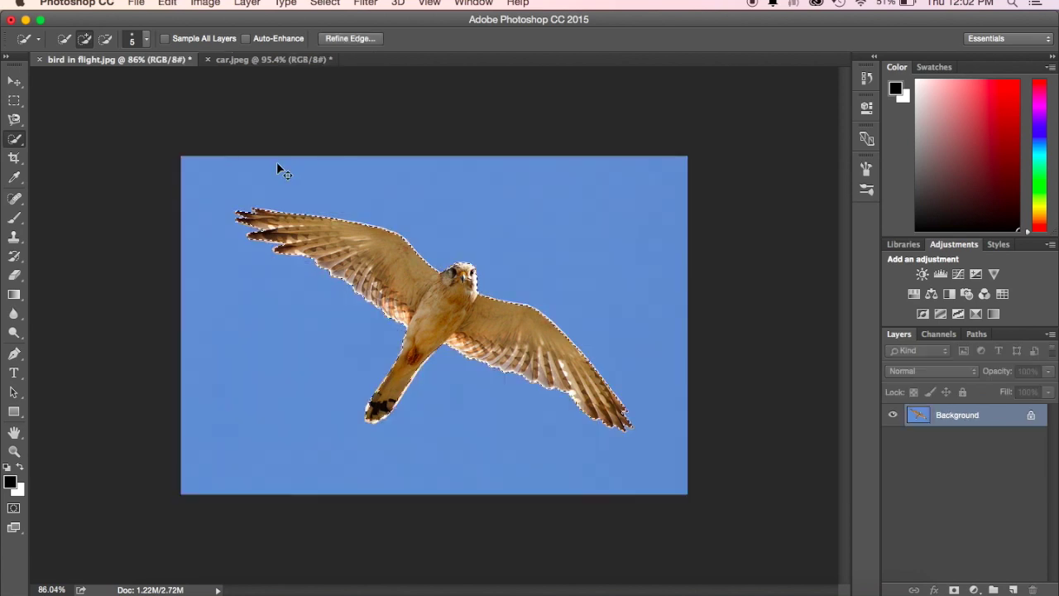
click(323, 3)
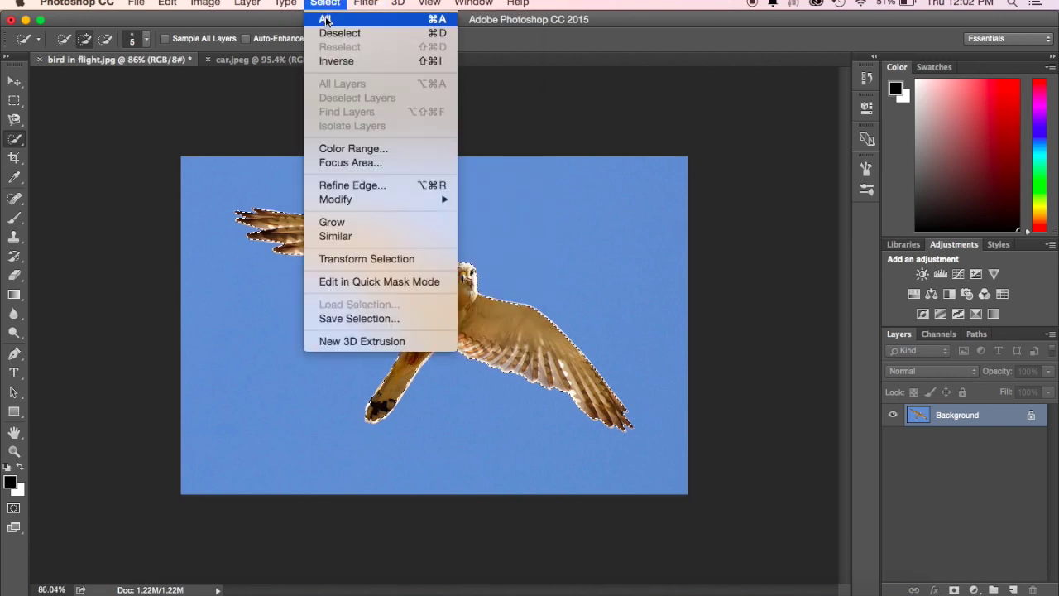
click(340, 33)
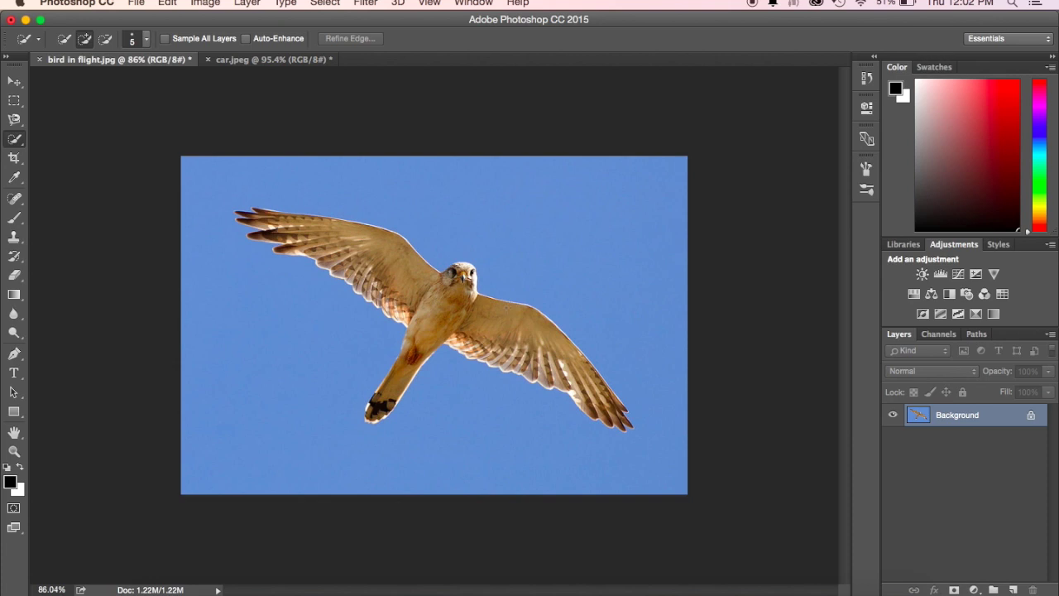
Select the blue sky around the bird using the Magic Wand tool
click(15, 142)
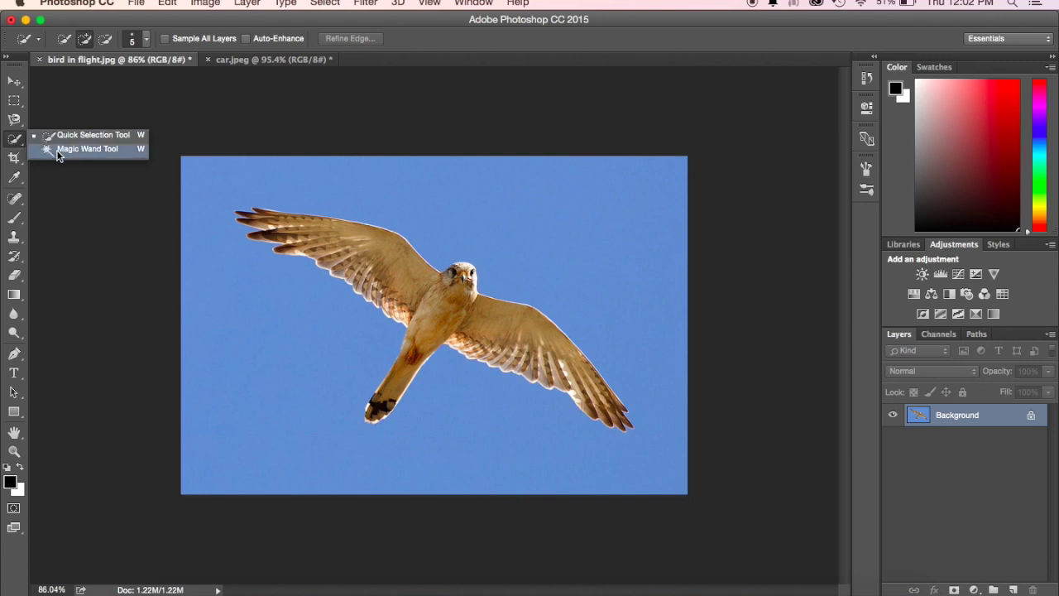
click(86, 149)
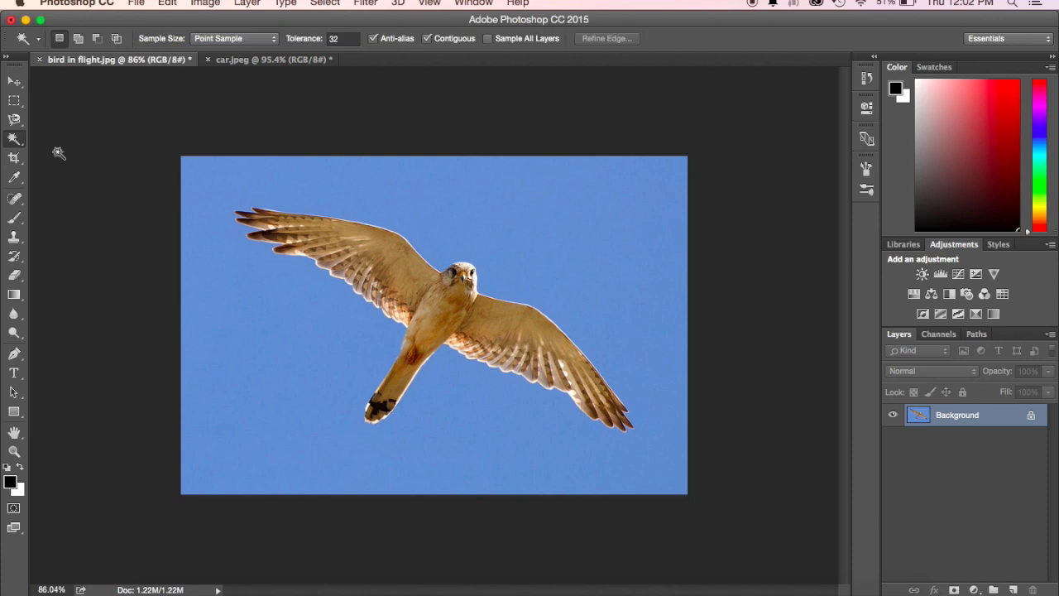
click(270, 292)
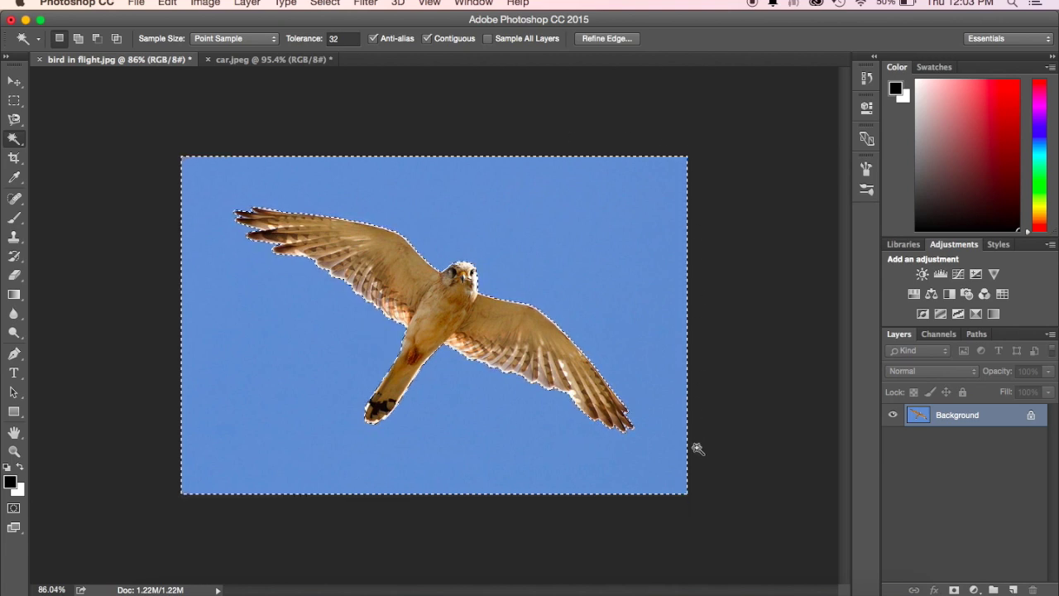
Try copying the selected sky to its own layer, checking it with the Background layer hidden, and undo the copy
right_click(452, 317)
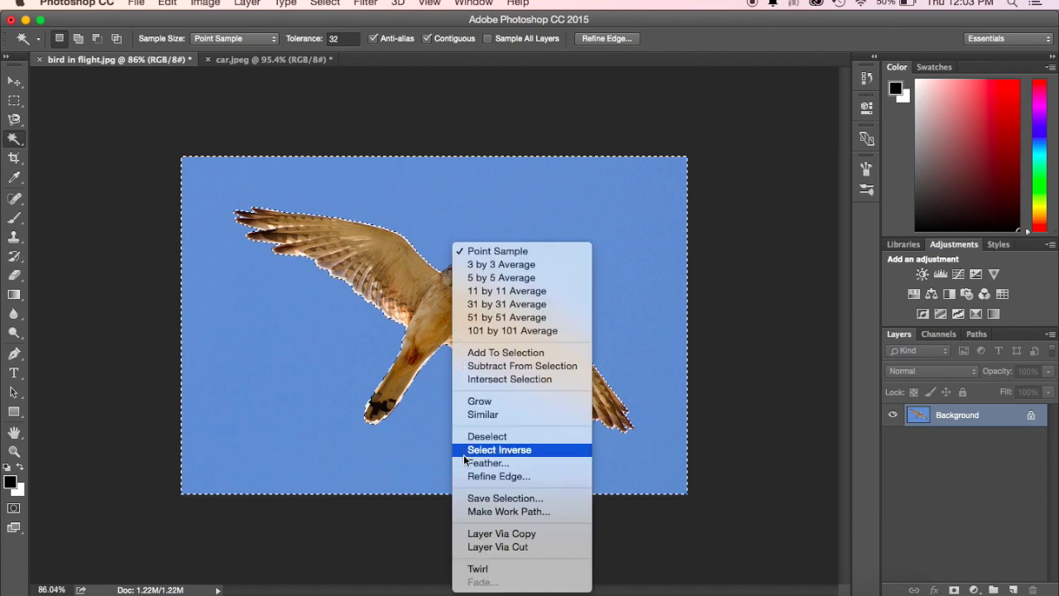
click(471, 534)
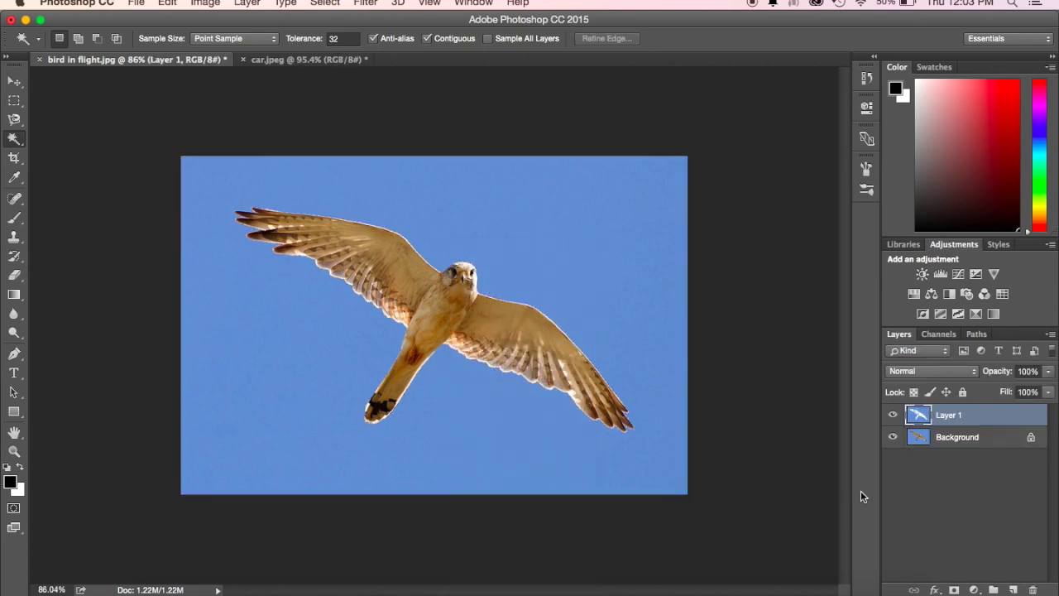
click(893, 438)
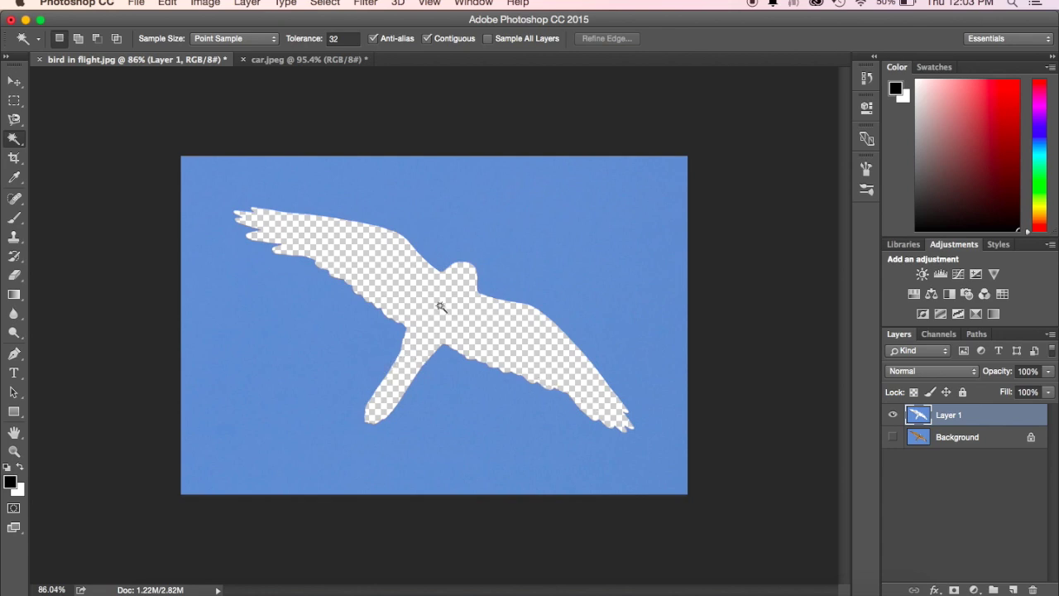
click(892, 438)
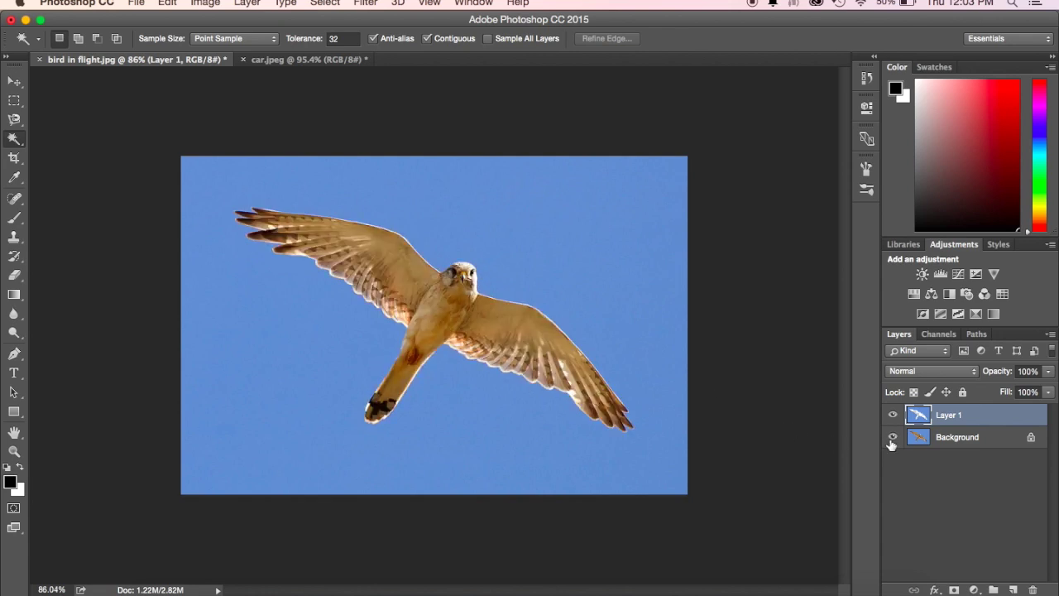
key(ctrl+z)
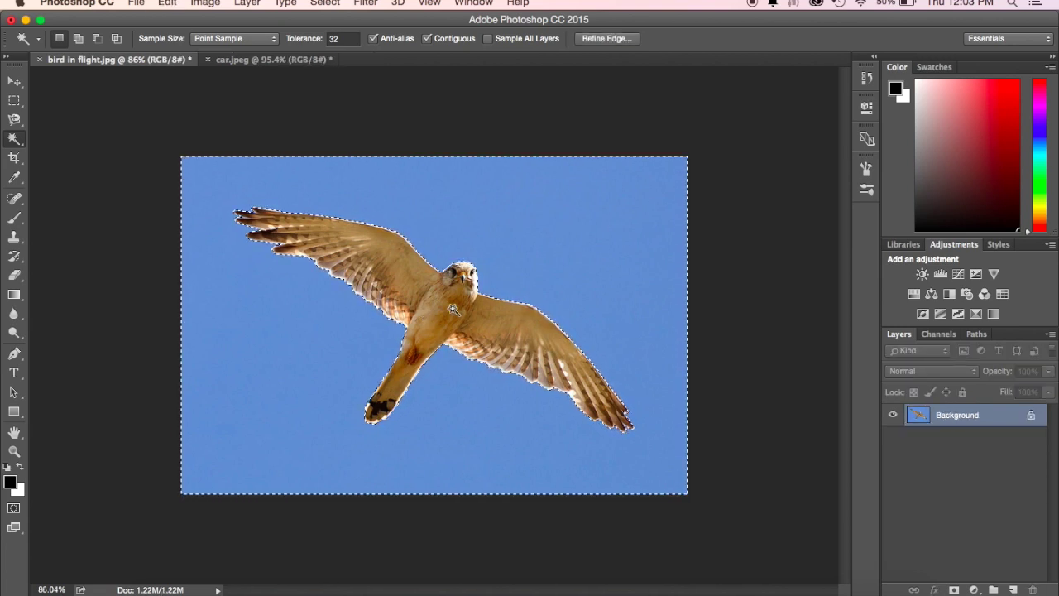
Invert the sky selection to copy the bird to a new layer, and hide the Background layer
click(331, 4)
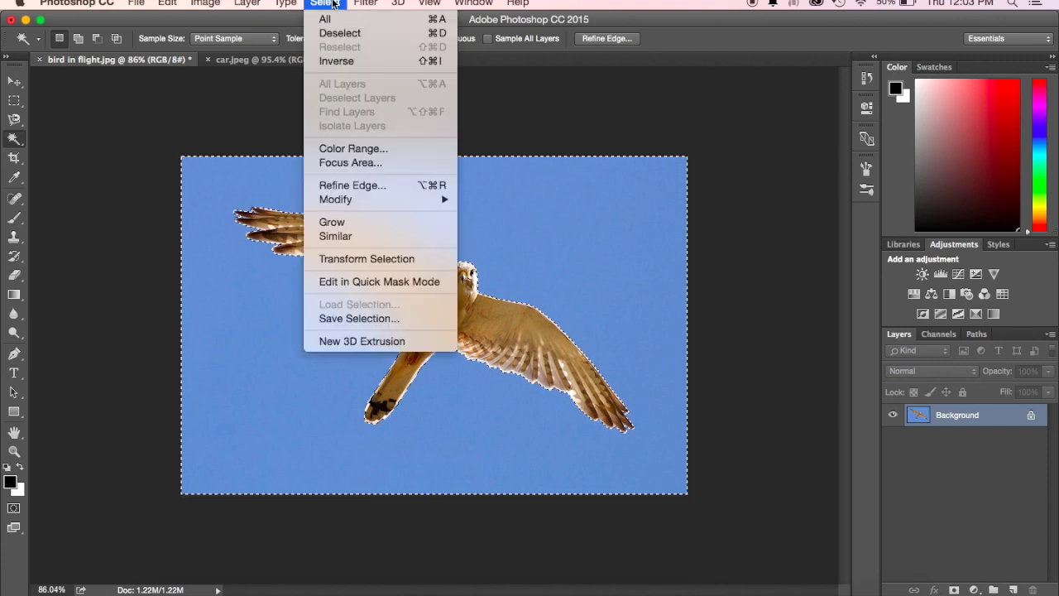
click(336, 61)
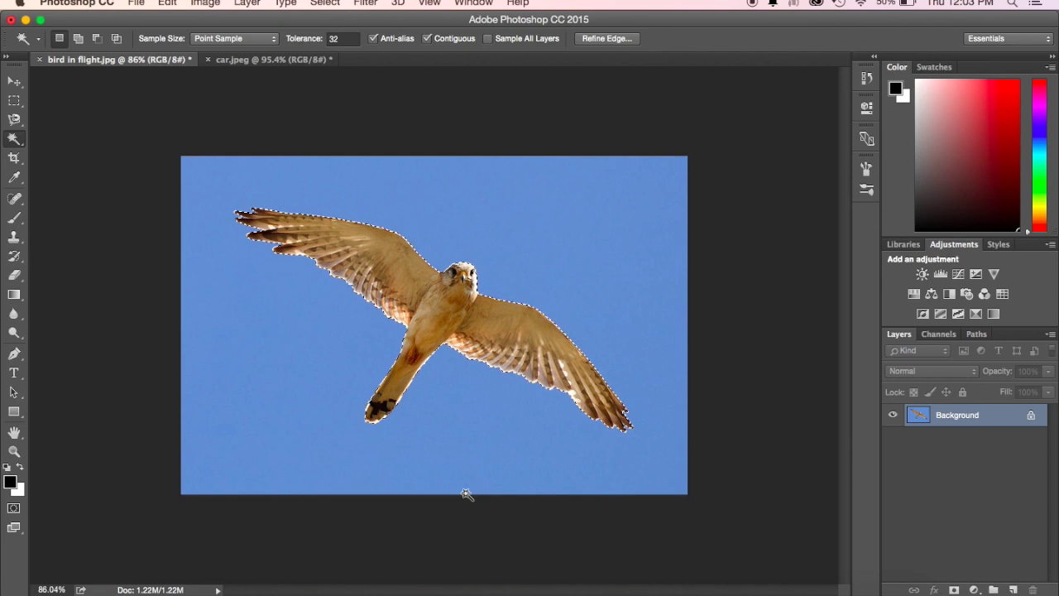
right_click(440, 295)
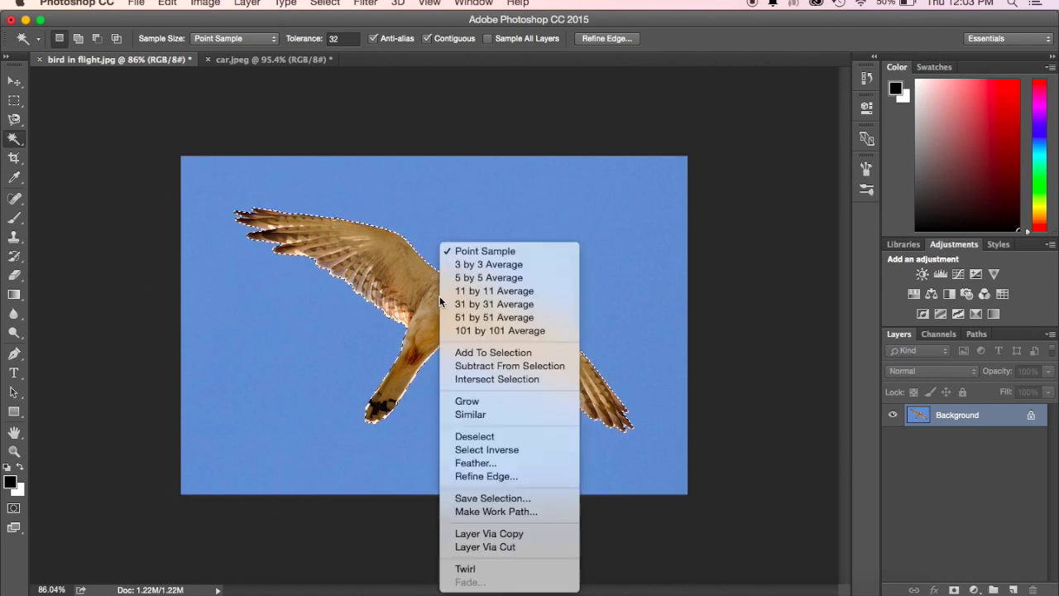
click(469, 537)
click(893, 437)
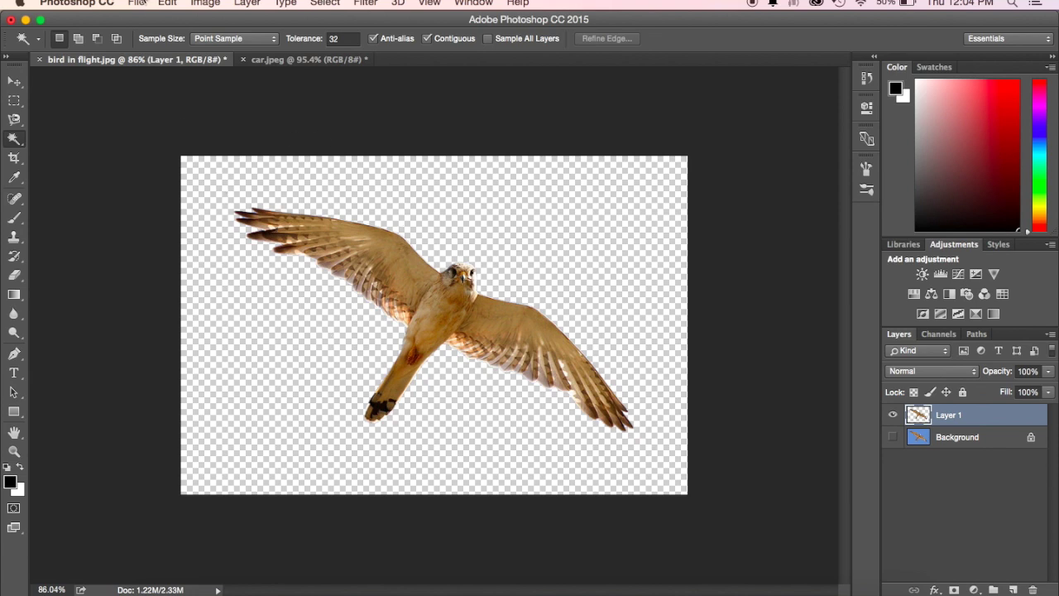
Save a copy of the bird cutout in Downloads in JPEG format at quality 8 (High)
click(137, 3)
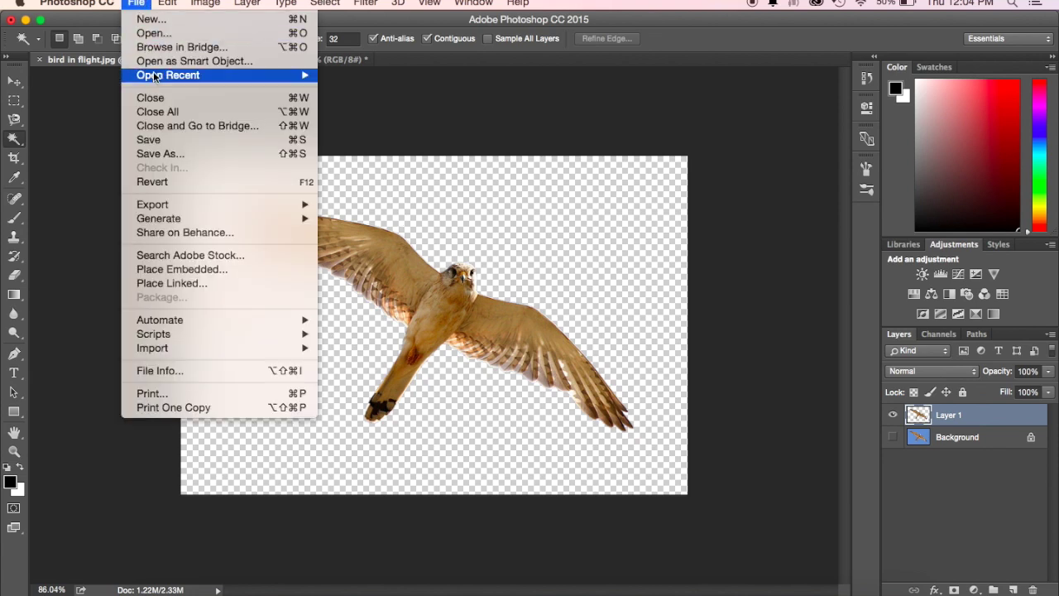
click(168, 155)
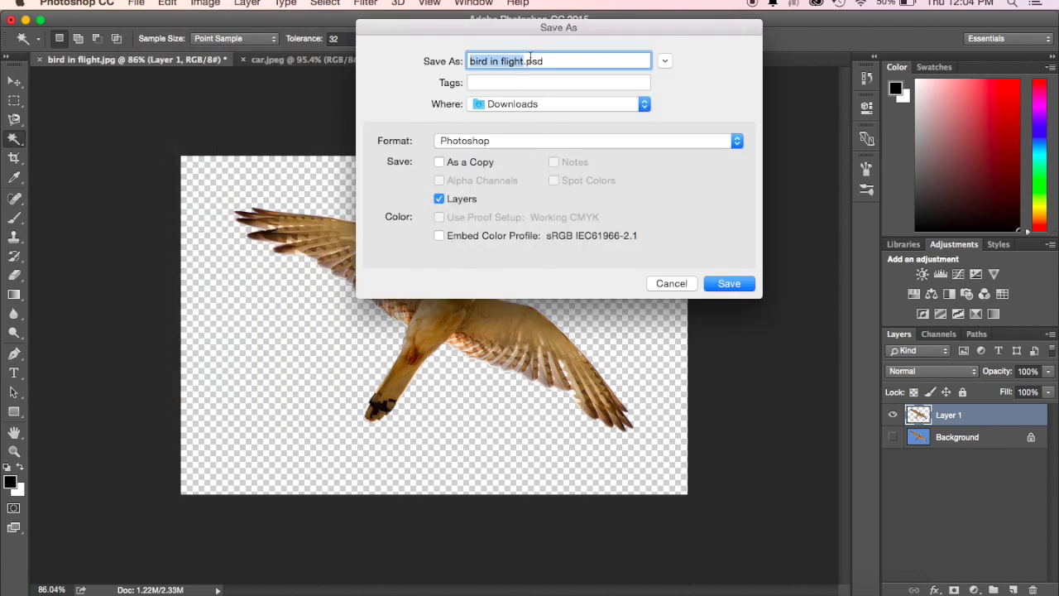
click(513, 143)
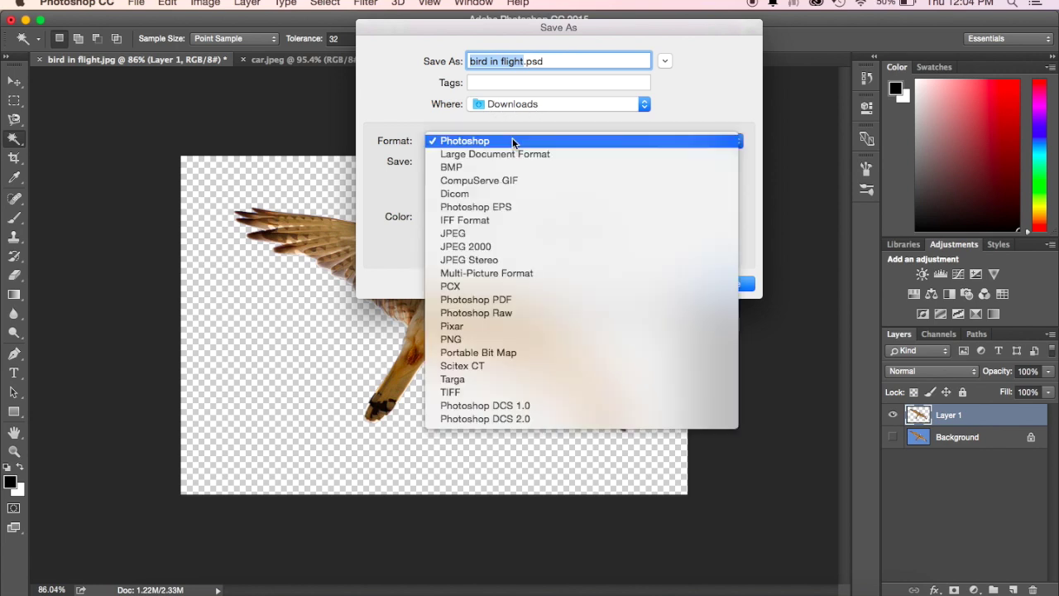
click(502, 233)
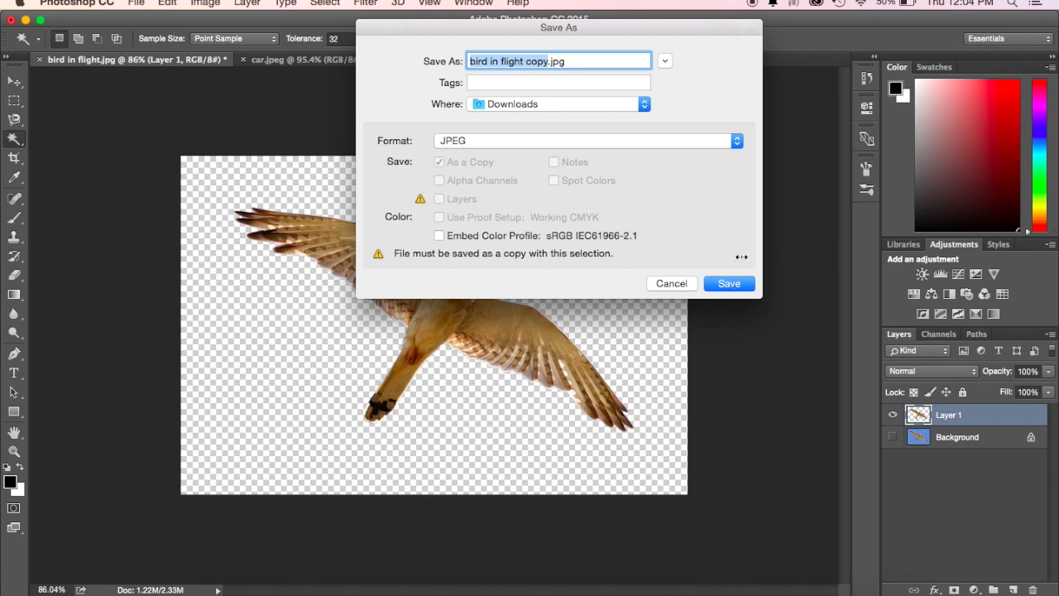
click(727, 283)
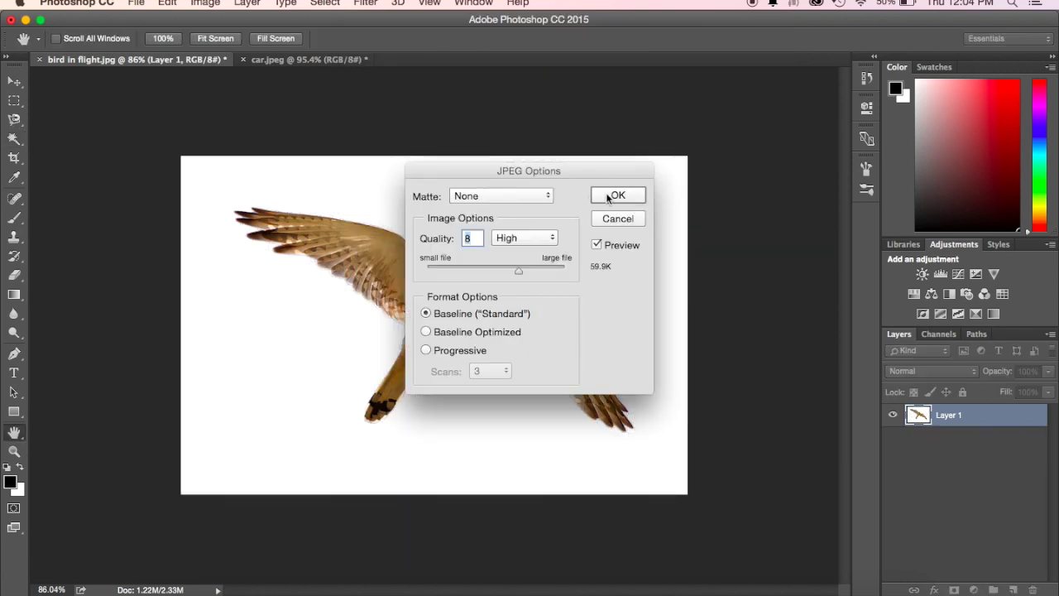
click(611, 197)
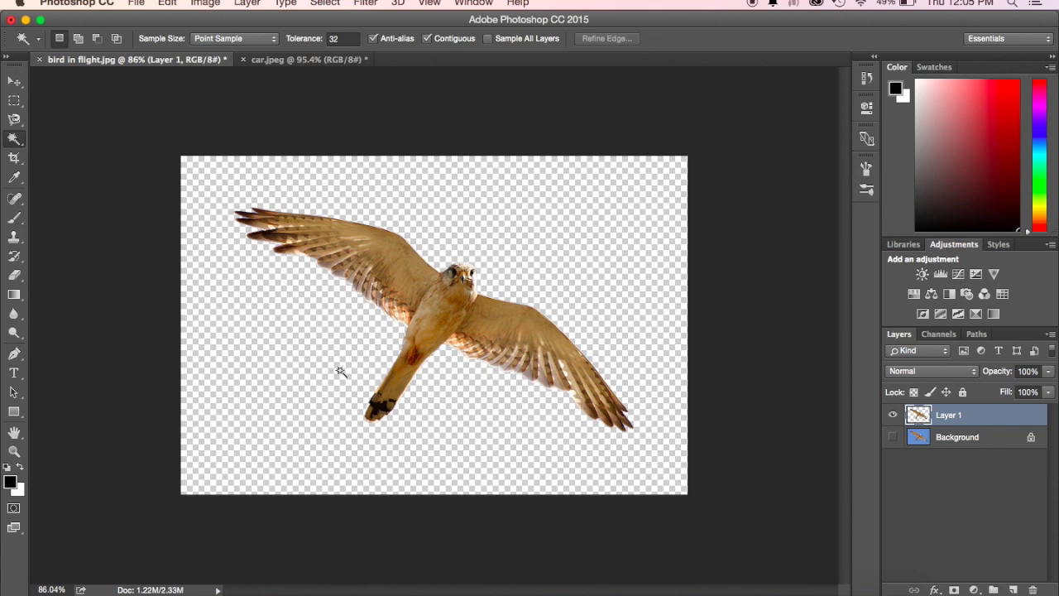
Switch to the car.jpeg image and zoom in on the blue van
click(291, 63)
click(14, 451)
click(414, 334)
drag(413, 335, 463, 335)
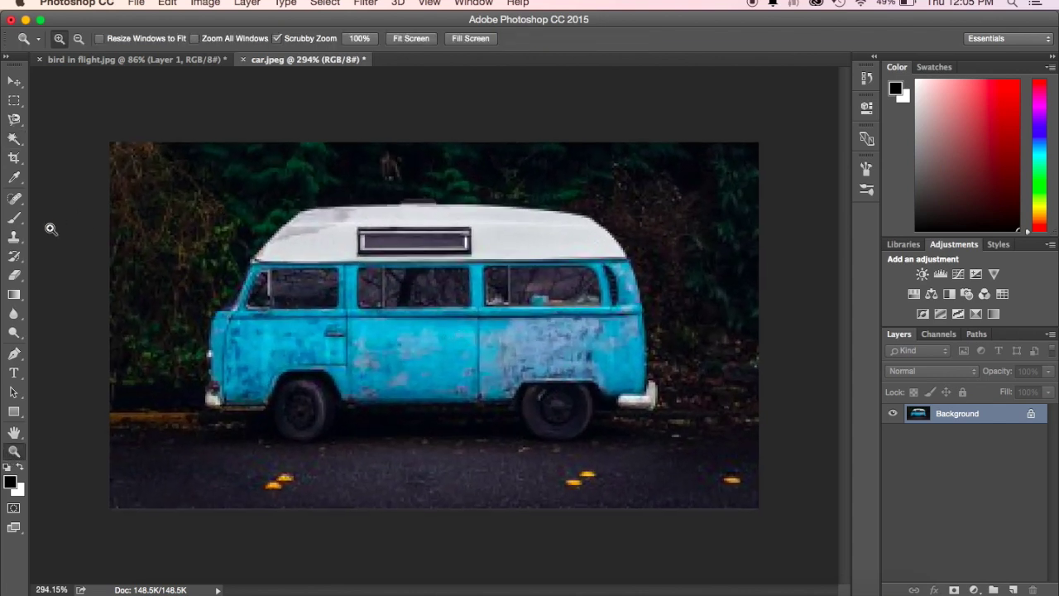
Try selecting the background around the van with the Quick Selection tool, subtracting the wheels, and clear the selection
drag(14, 138, 62, 137)
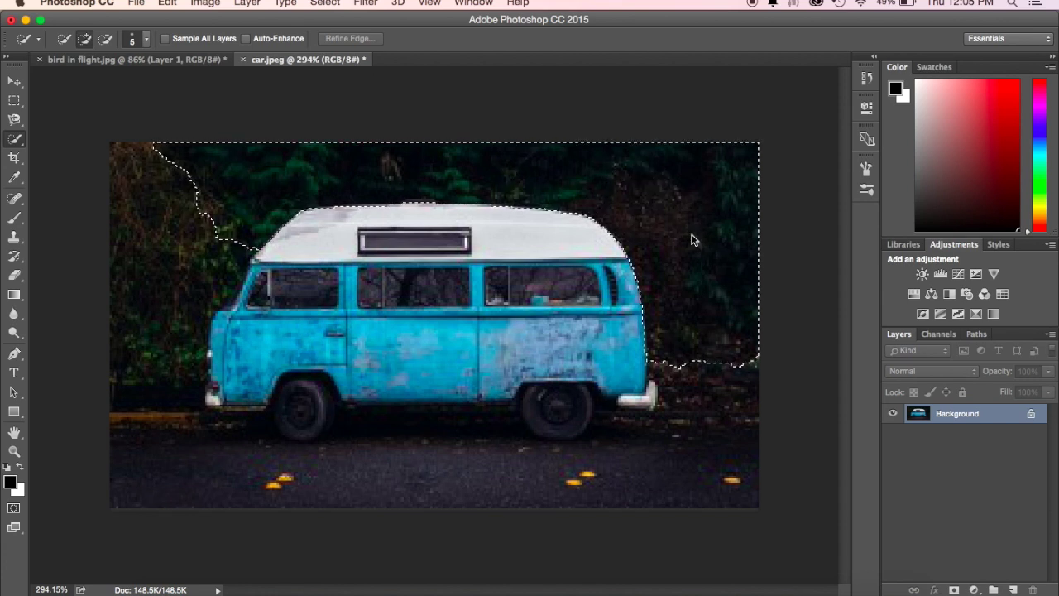
drag(692, 236, 692, 236)
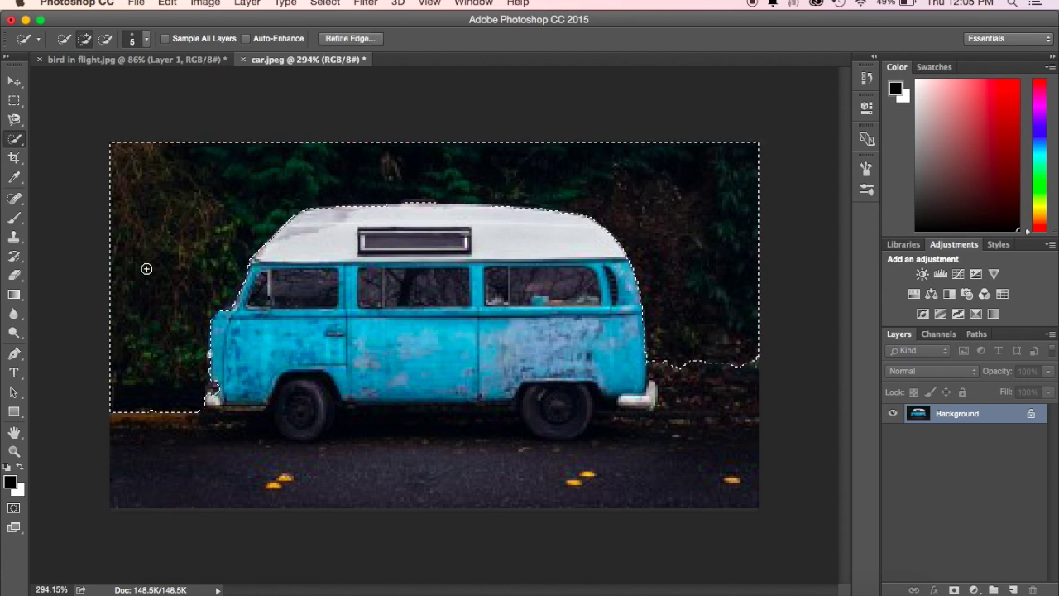
mouse_move(724, 362)
mouse_down()
mouse_move(707, 456)
mouse_move(675, 475)
mouse_move(512, 483)
mouse_up()
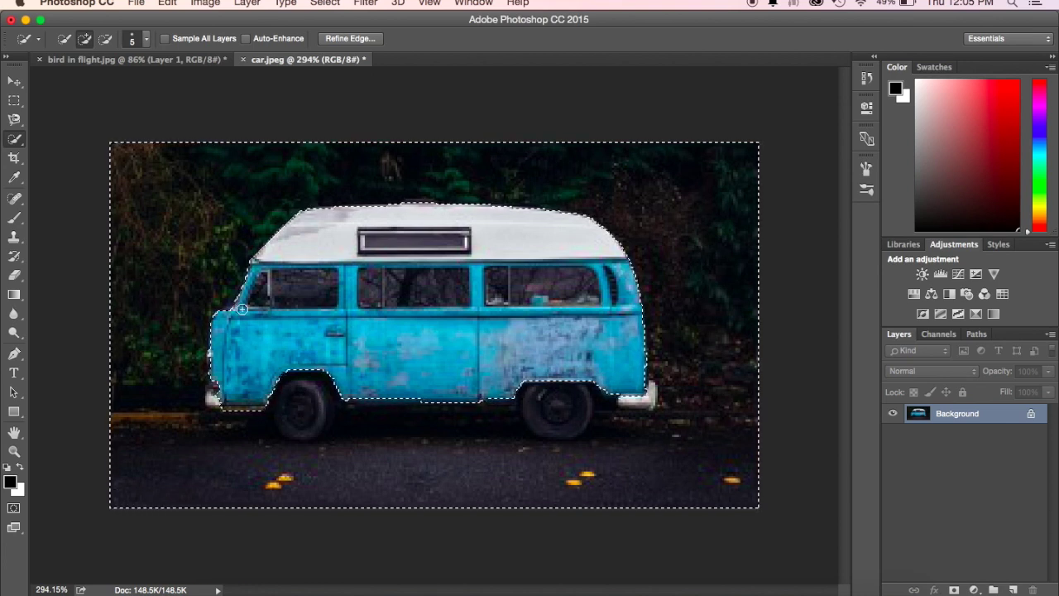
click(105, 38)
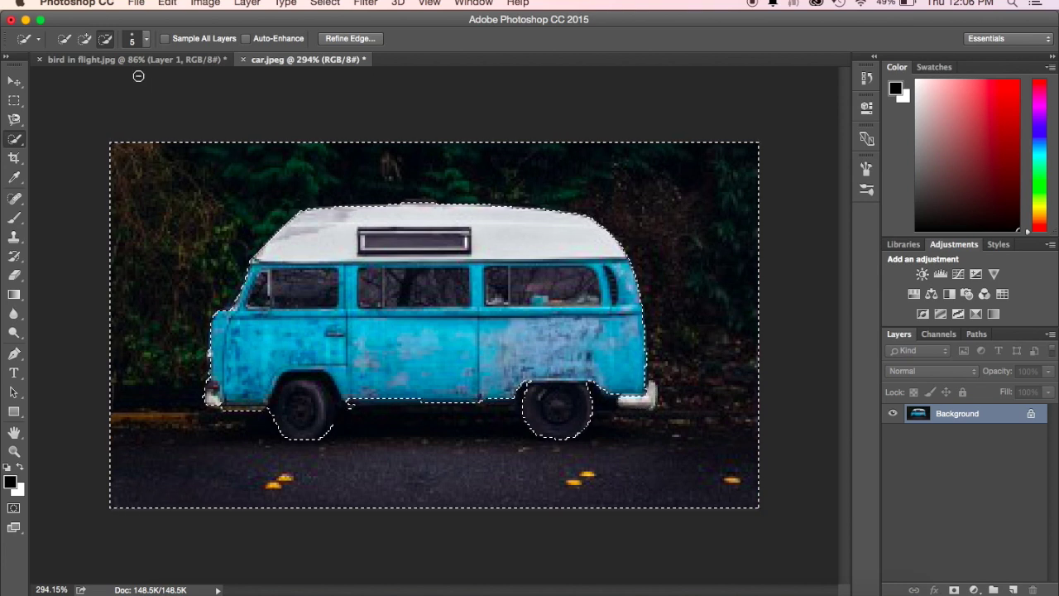
click(325, 4)
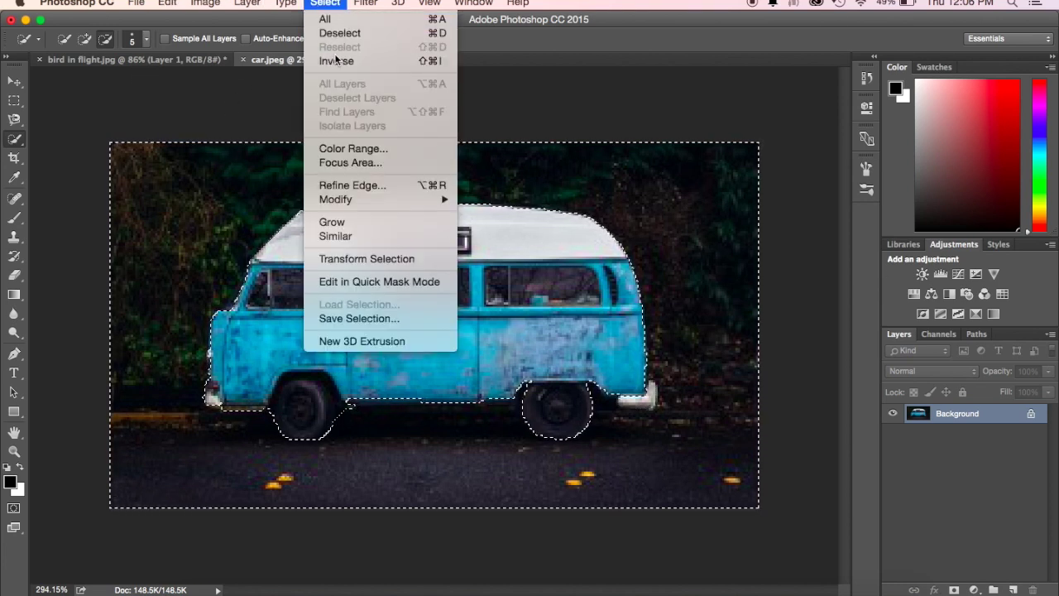
click(344, 35)
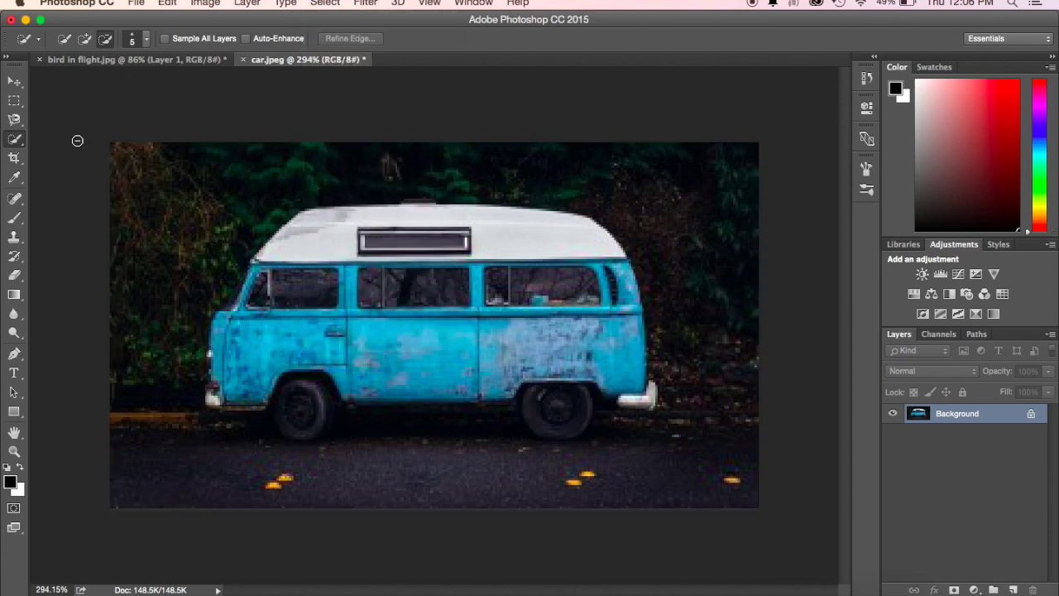
Select the van itself from roof to bumpers and wheels with the Quick Selection tool in add mode
click(85, 39)
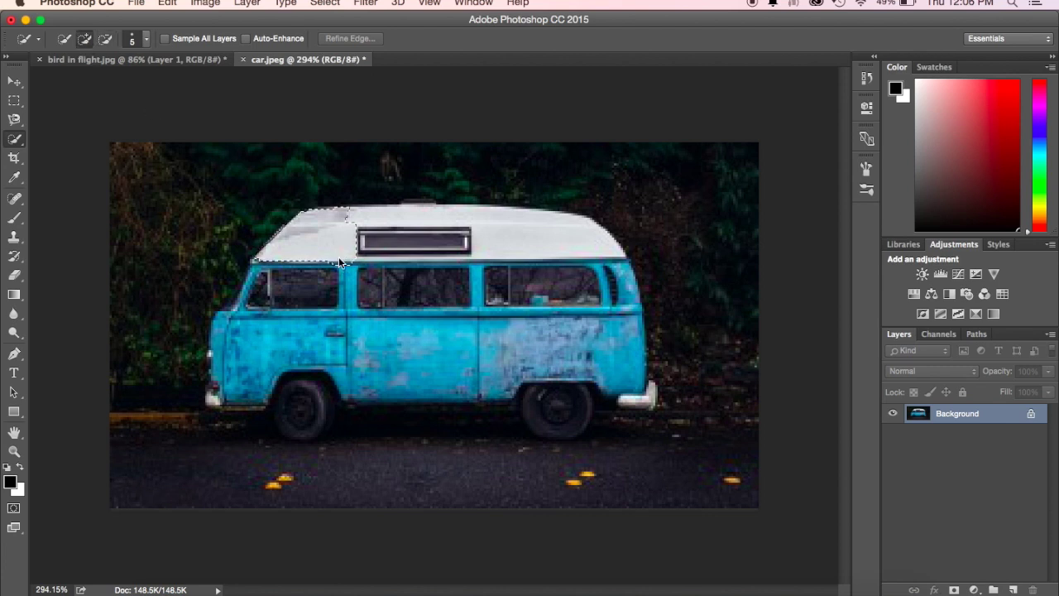
drag(339, 263, 383, 243)
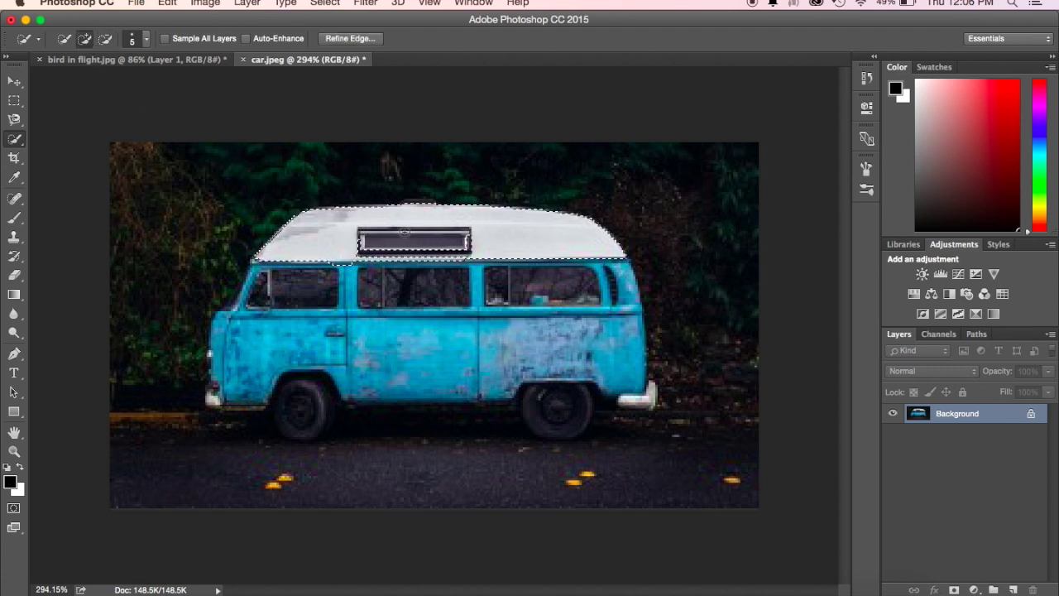
click(547, 306)
mouse_move(645, 395)
mouse_down()
mouse_move(589, 398)
mouse_move(544, 427)
mouse_move(497, 362)
mouse_move(306, 358)
mouse_move(285, 329)
mouse_move(329, 316)
mouse_move(342, 275)
mouse_move(324, 270)
mouse_move(304, 277)
mouse_move(420, 288)
mouse_move(526, 283)
mouse_move(440, 295)
mouse_move(242, 366)
mouse_move(215, 391)
mouse_move(214, 401)
mouse_move(250, 400)
mouse_move(276, 386)
mouse_move(306, 414)
mouse_up()
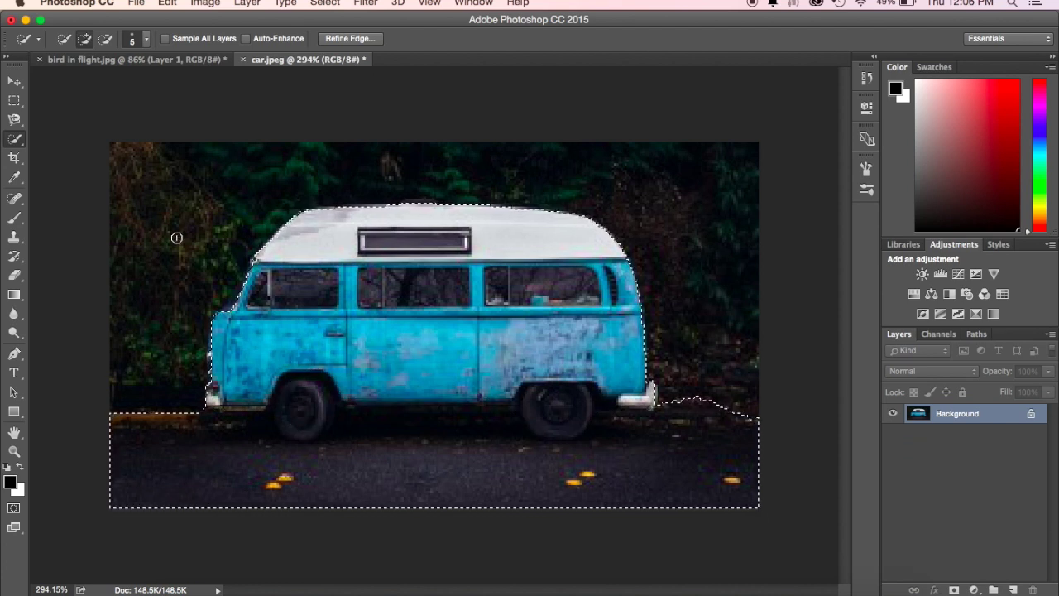
Refine the van selection by subtracting the road and adding the underside between the wheels, and deselect it
click(105, 42)
click(236, 459)
mouse_move(161, 464)
mouse_down()
mouse_move(266, 450)
mouse_move(244, 434)
mouse_move(308, 492)
mouse_move(353, 487)
mouse_move(398, 449)
mouse_move(394, 428)
mouse_move(437, 478)
mouse_move(496, 466)
mouse_move(651, 475)
mouse_up()
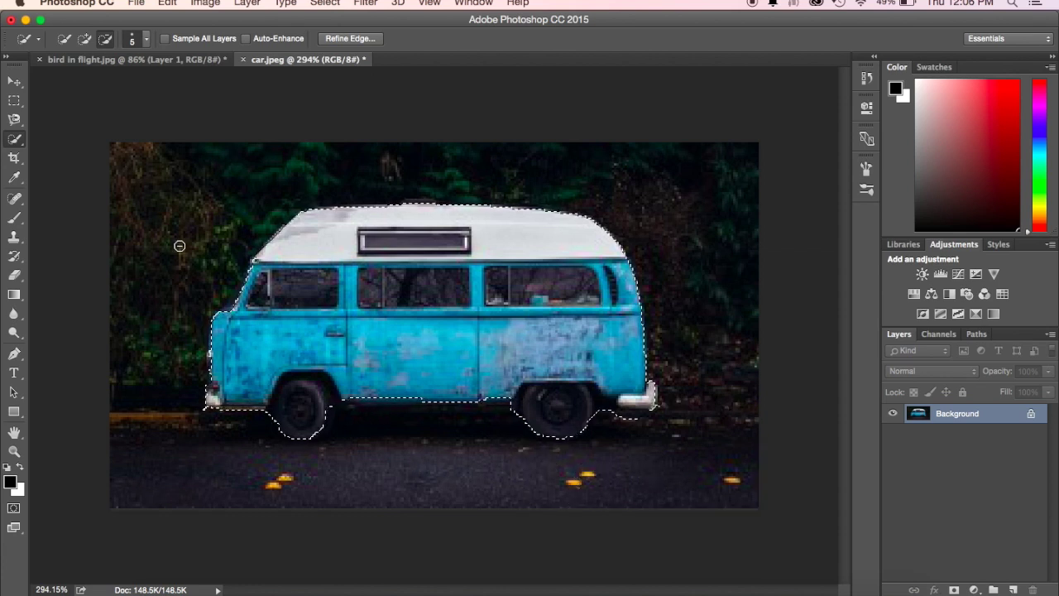
click(84, 38)
mouse_move(359, 397)
mouse_down()
mouse_move(493, 389)
mouse_move(517, 407)
mouse_up()
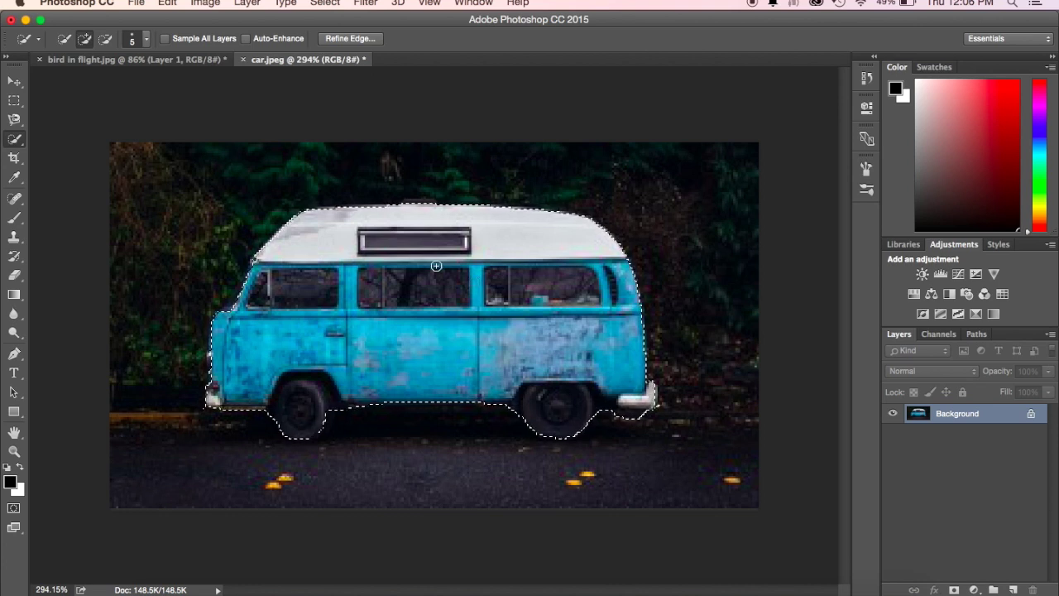
click(325, 3)
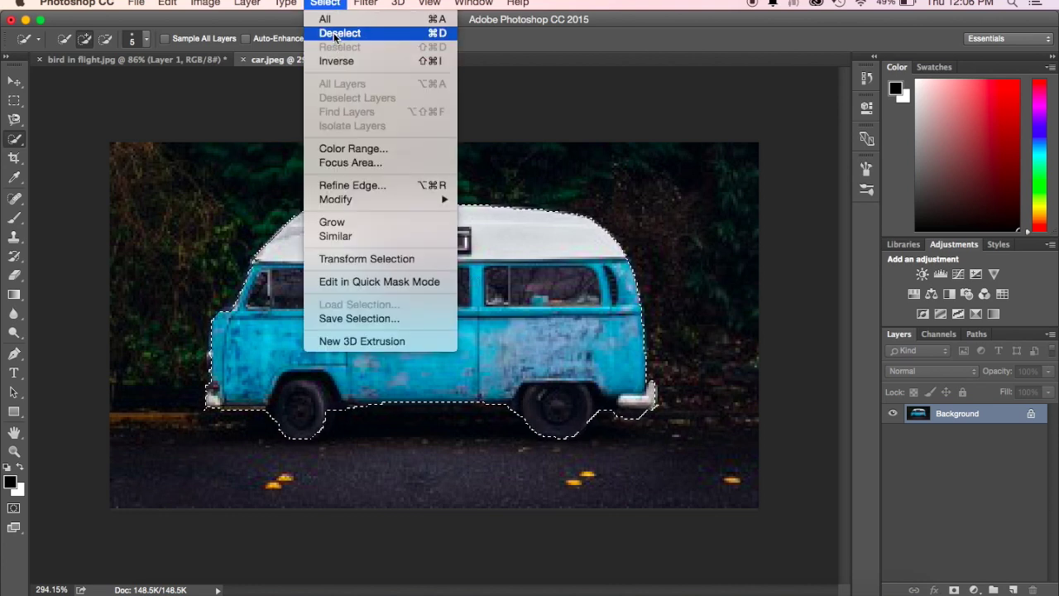
click(335, 34)
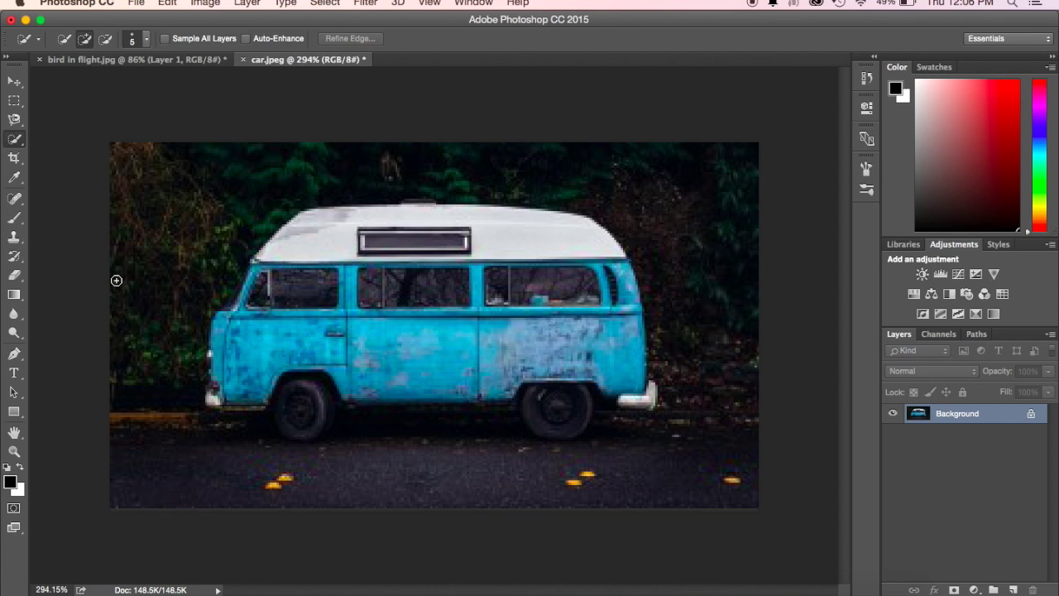
Trace a closed selection around the van's outline, including wheels and bumpers, with the Magnetic Lasso tool
click(15, 122)
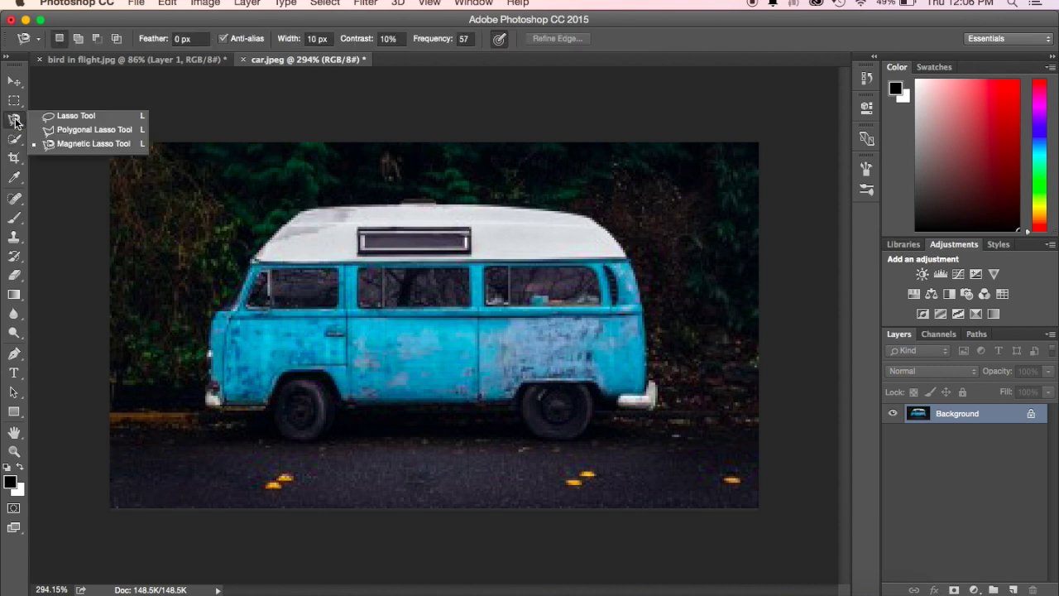
click(74, 115)
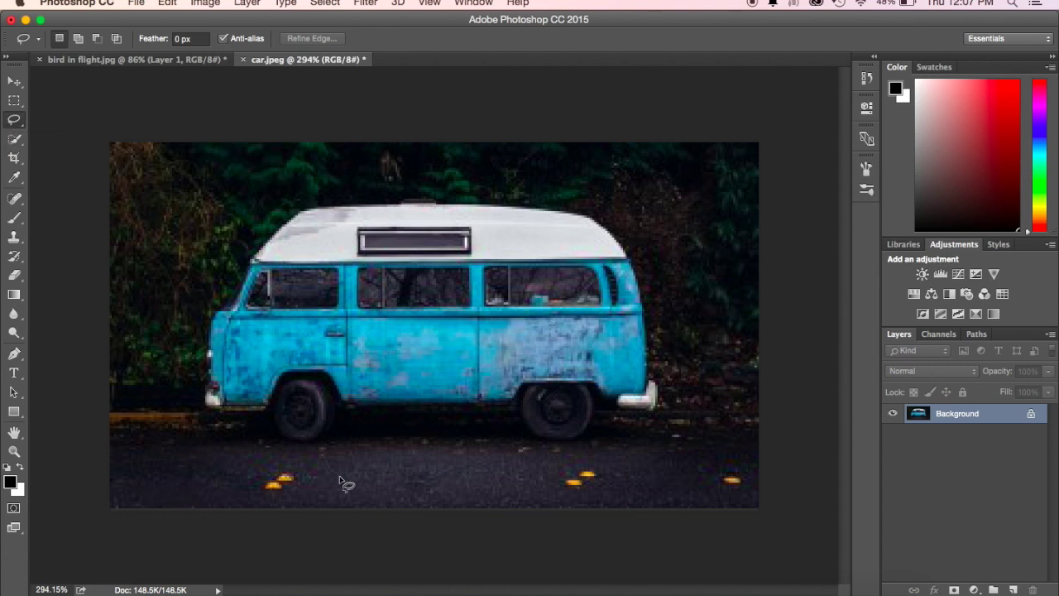
click(14, 121)
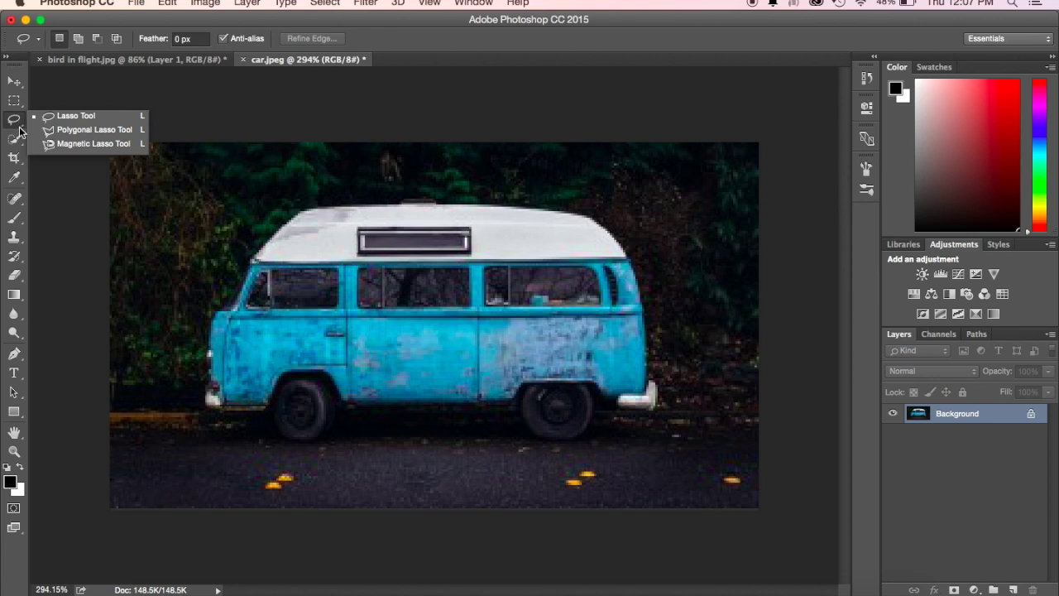
click(68, 142)
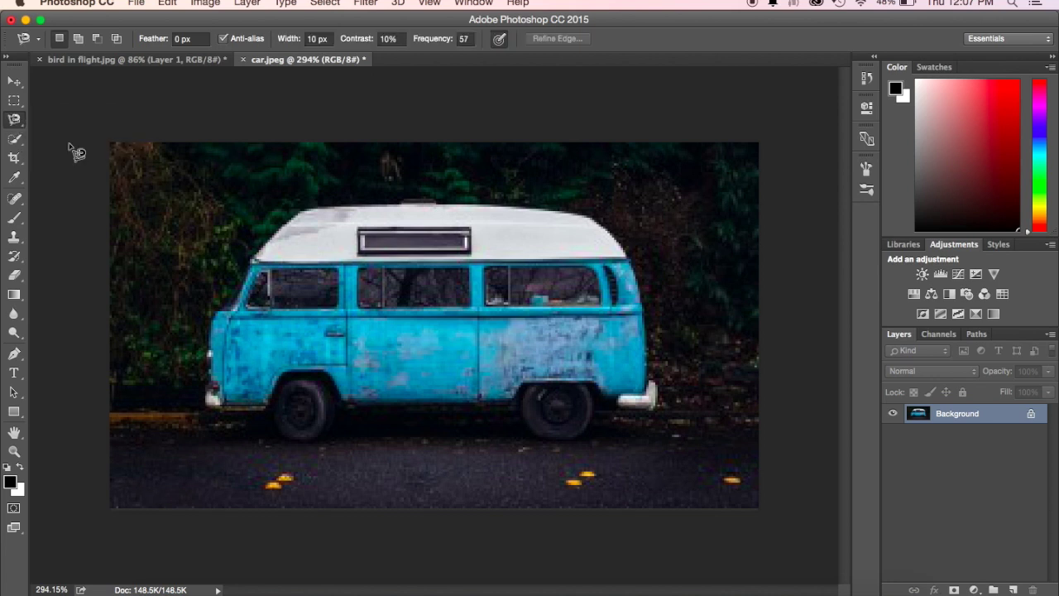
click(207, 365)
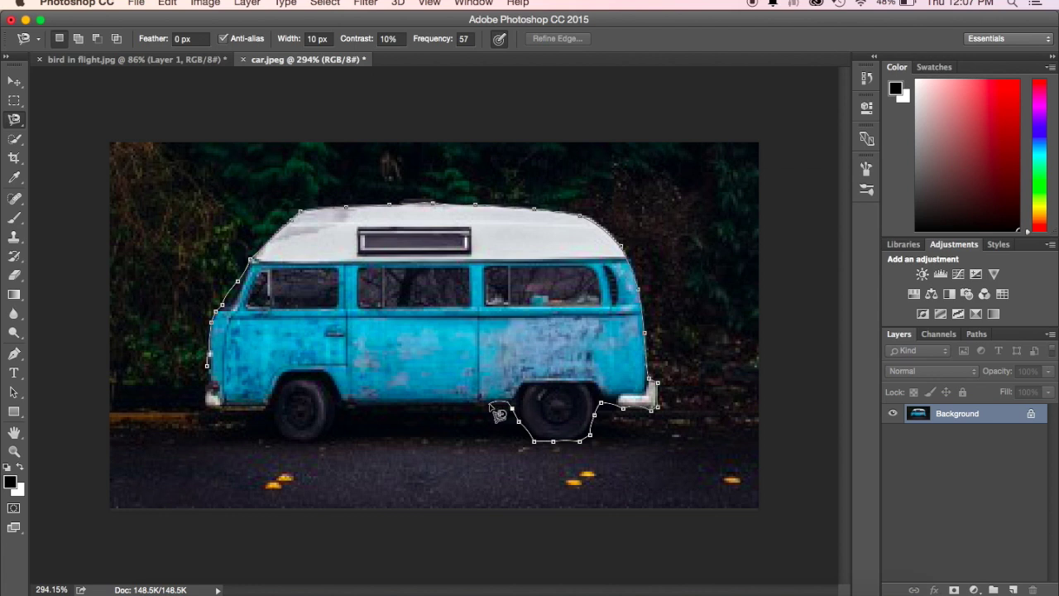
click(344, 407)
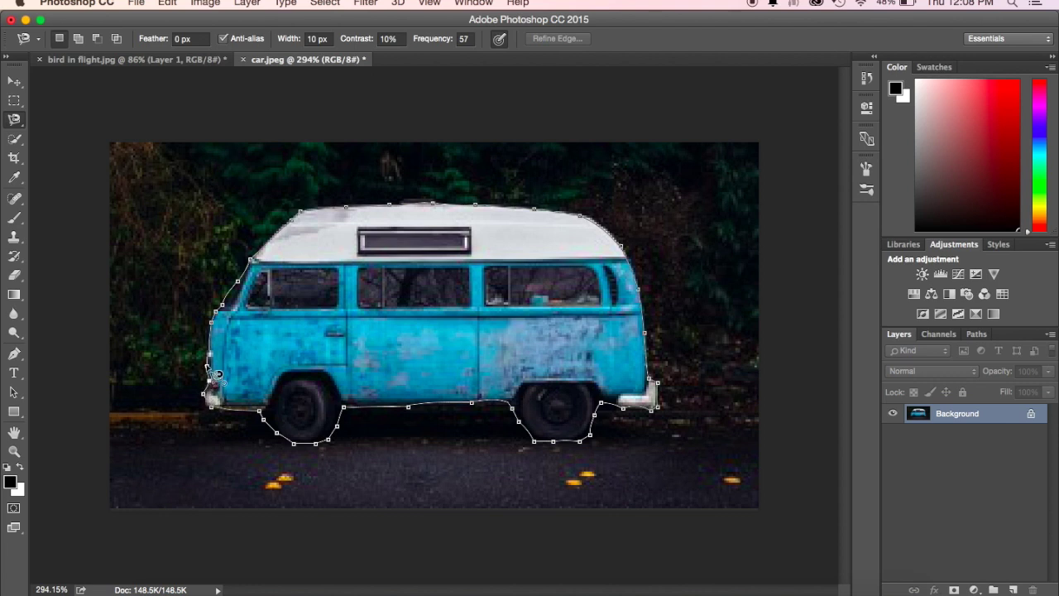
click(218, 374)
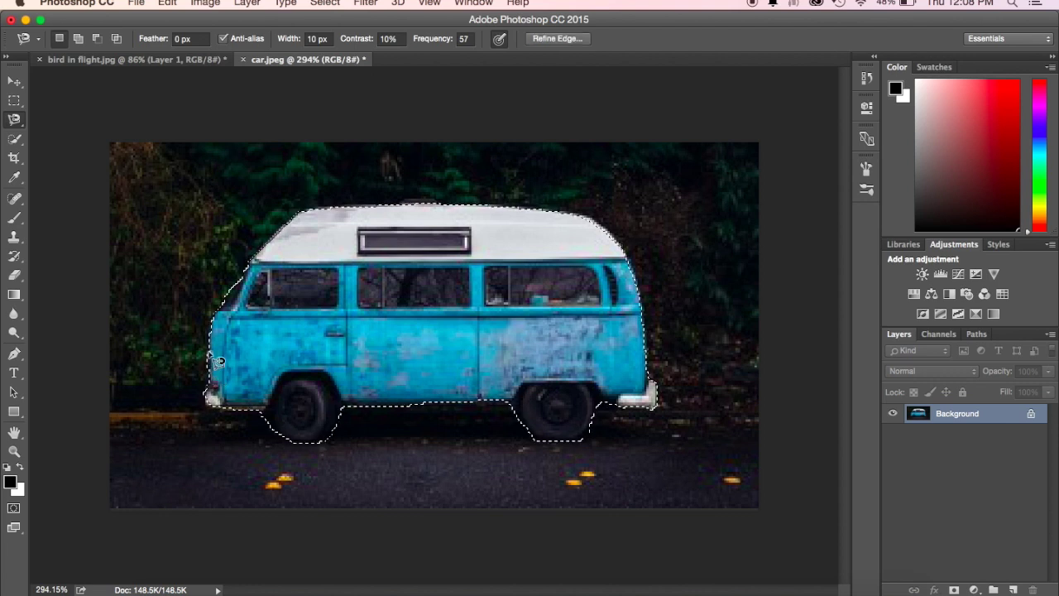
Copy the selected van to a new layer and hide the Background layer
right_click(438, 313)
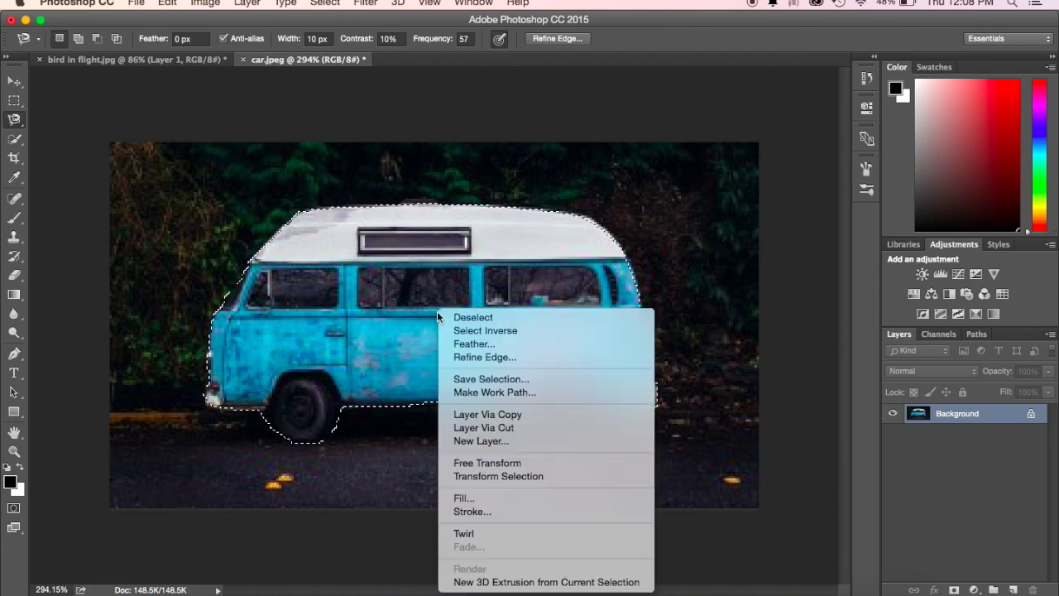
click(520, 415)
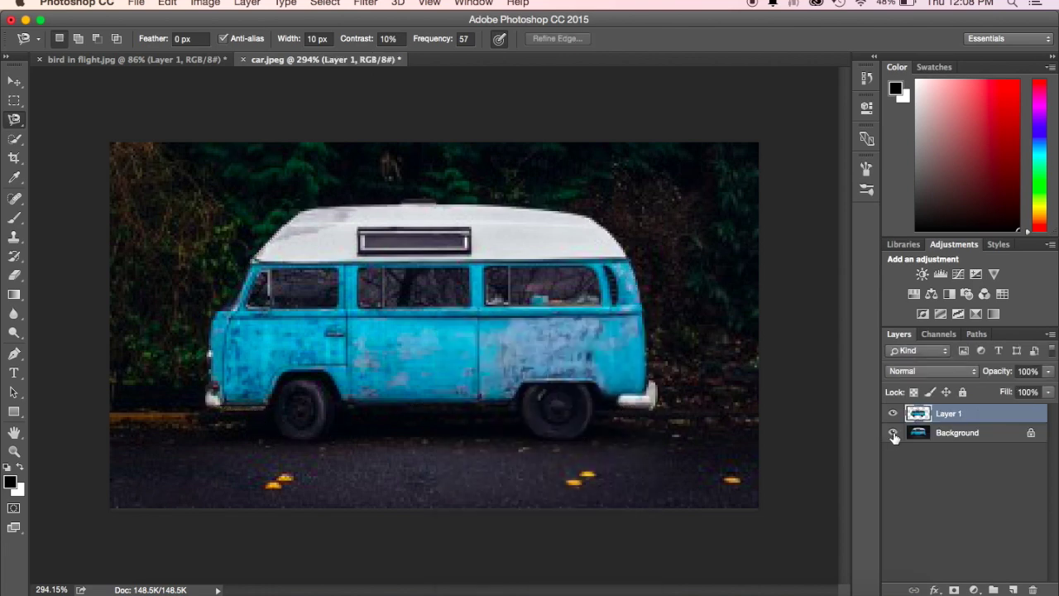
click(893, 434)
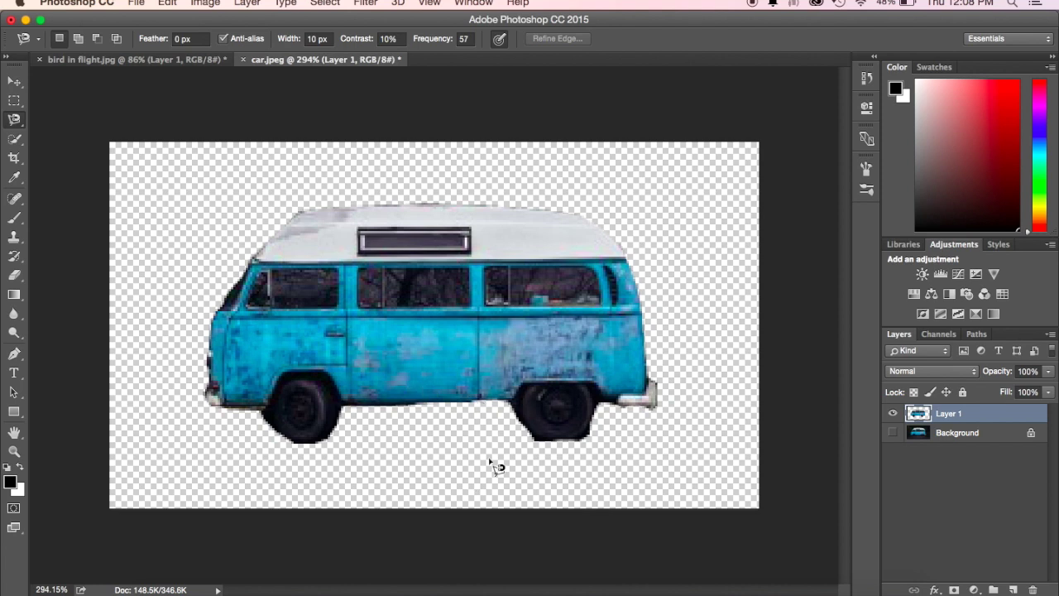
click(14, 138)
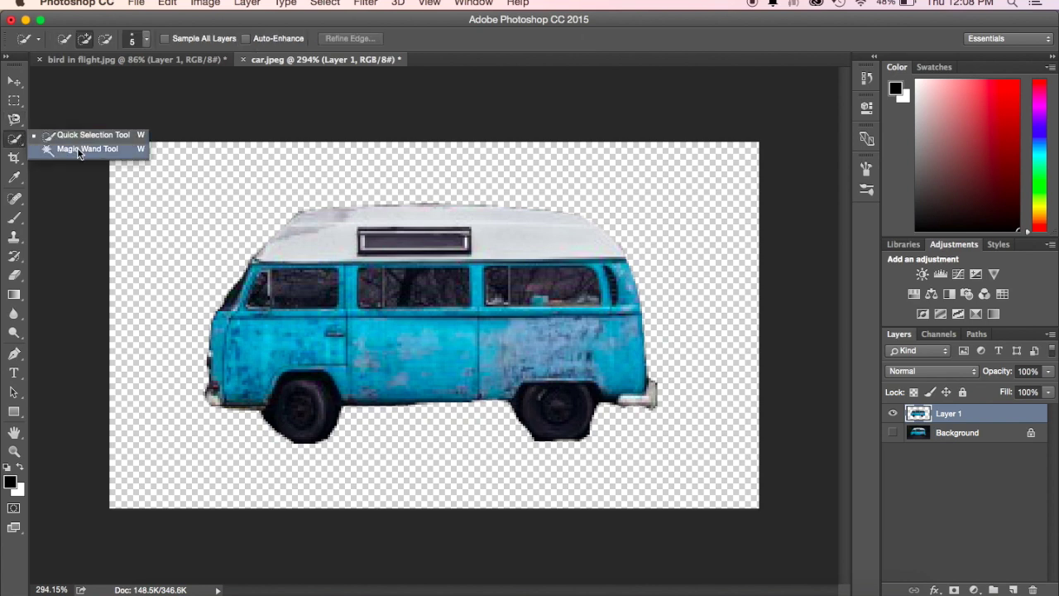
click(77, 147)
click(14, 118)
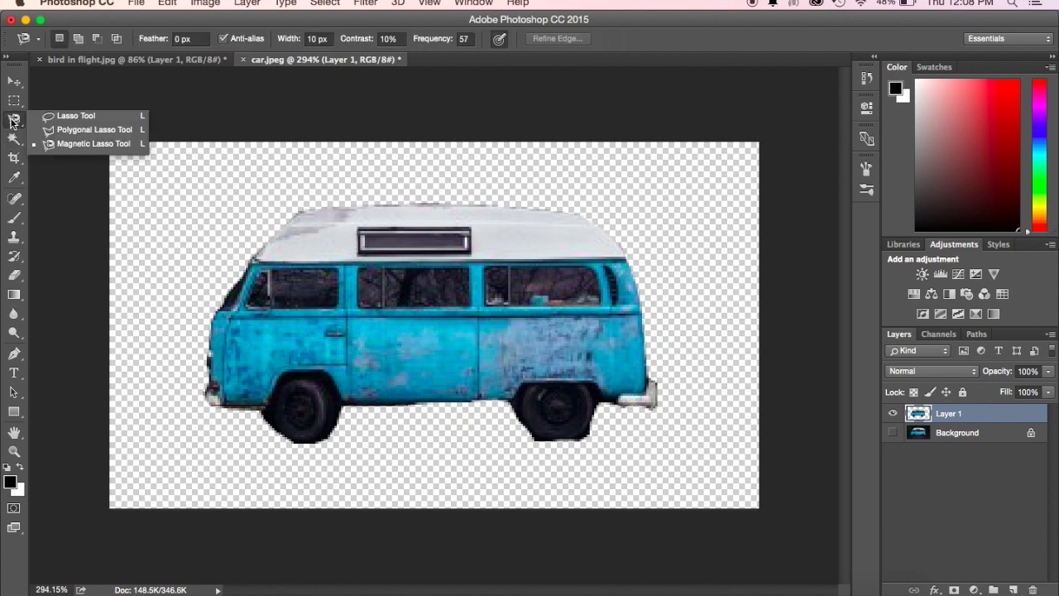
click(58, 150)
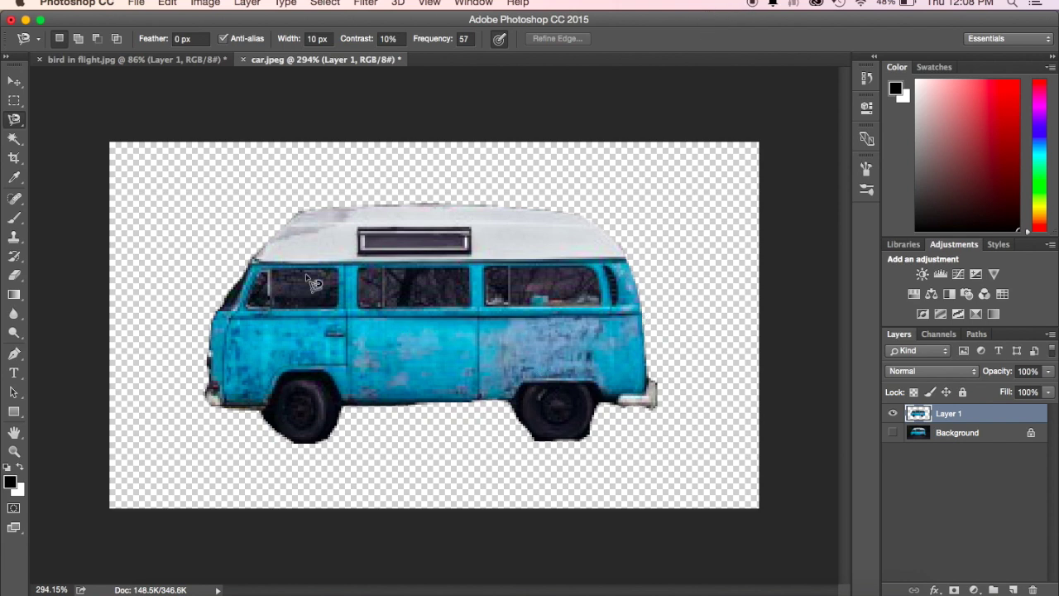
click(170, 61)
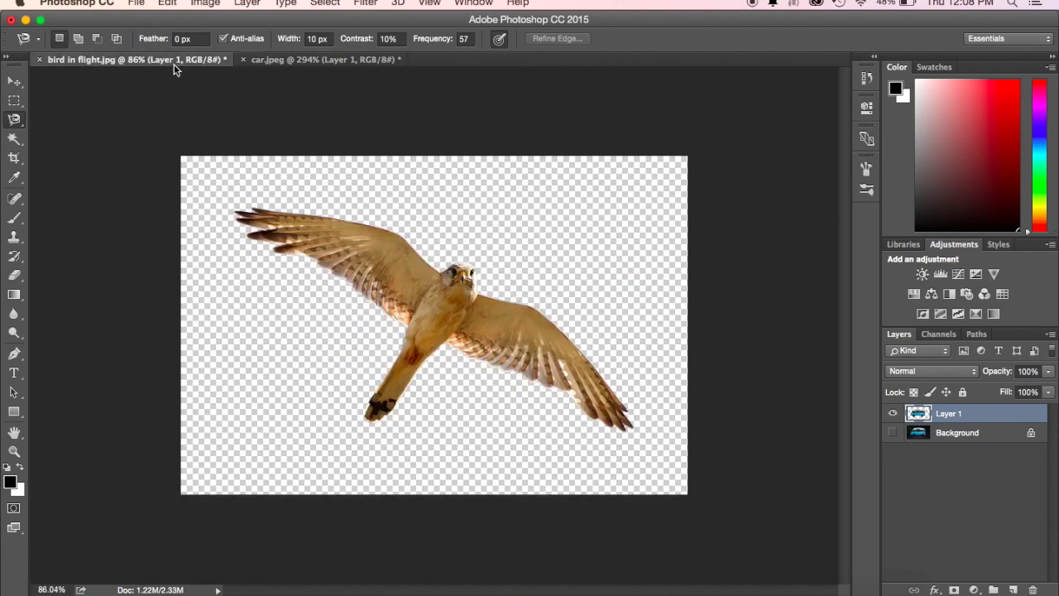
click(279, 62)
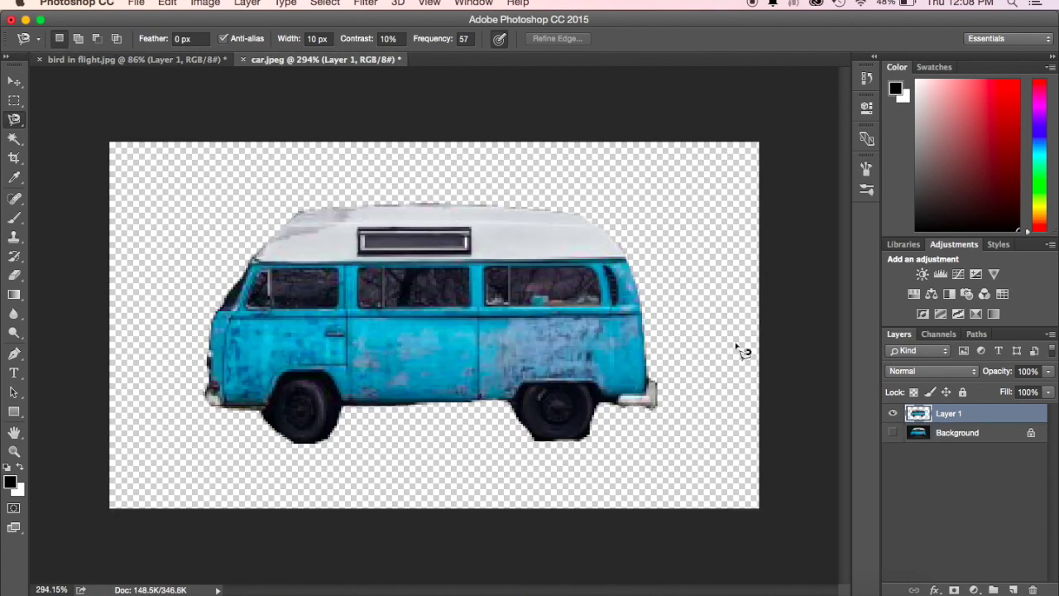
Save a copy of the van cutout in Downloads in JPEG format as car.jpg
click(137, 4)
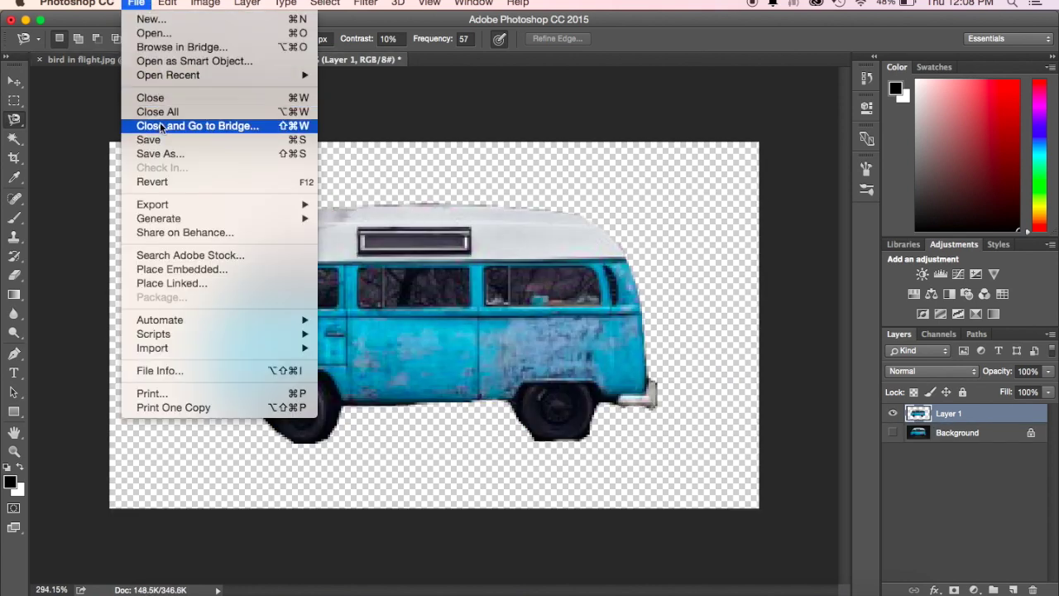
click(170, 154)
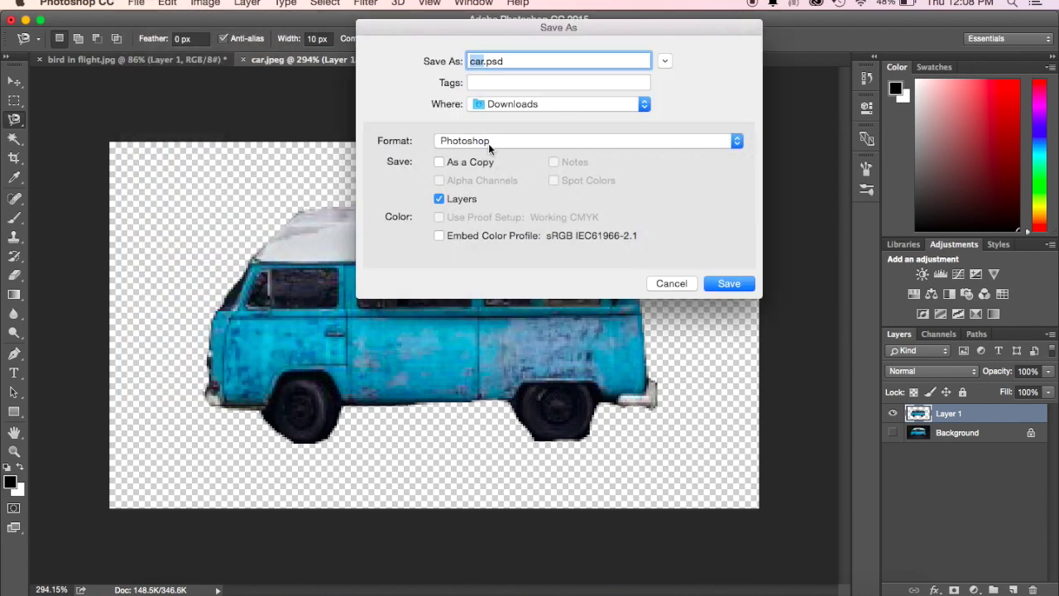
click(489, 142)
click(484, 232)
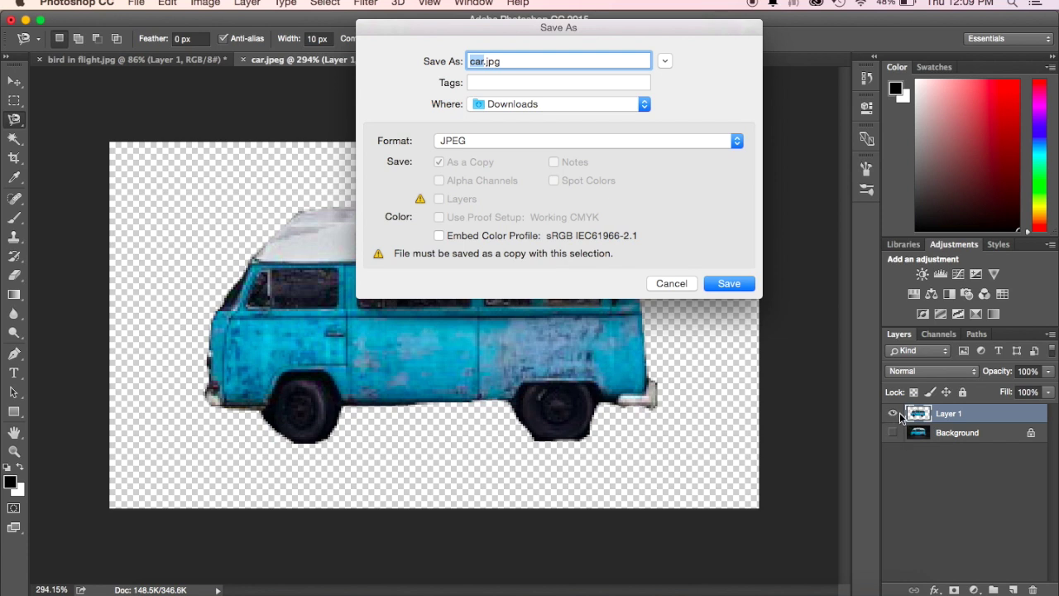
click(717, 284)
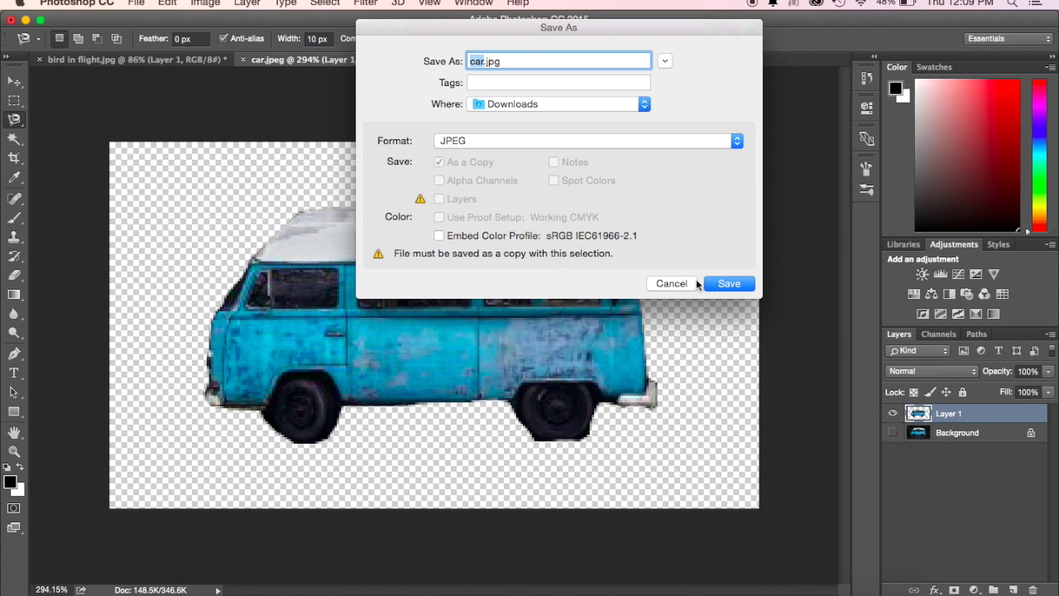